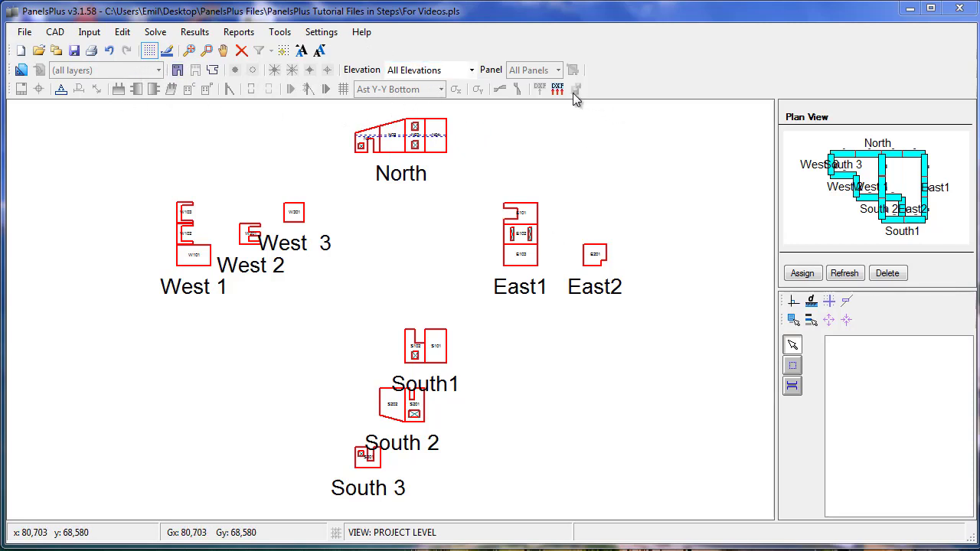
- Open panel N01 of the North elevation
left_click(458, 70)
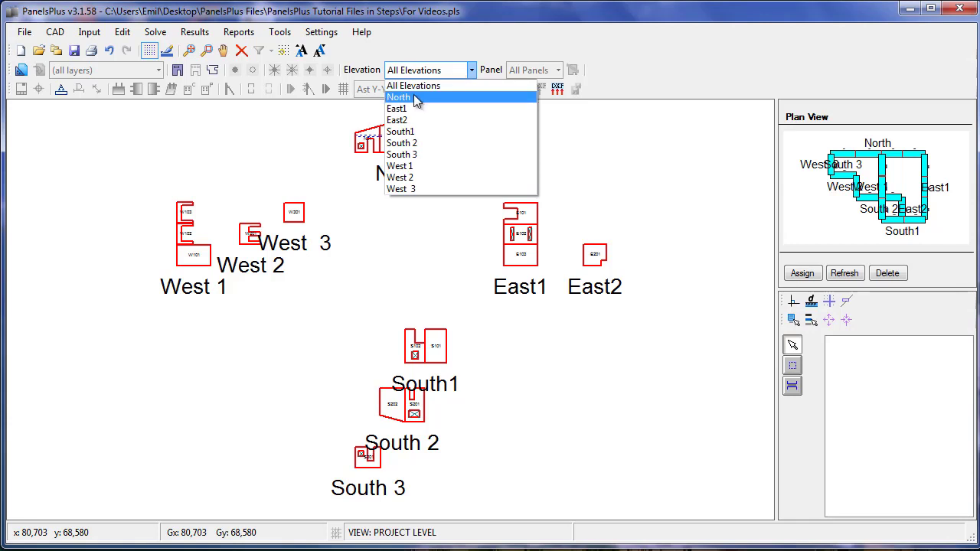
left_click(416, 98)
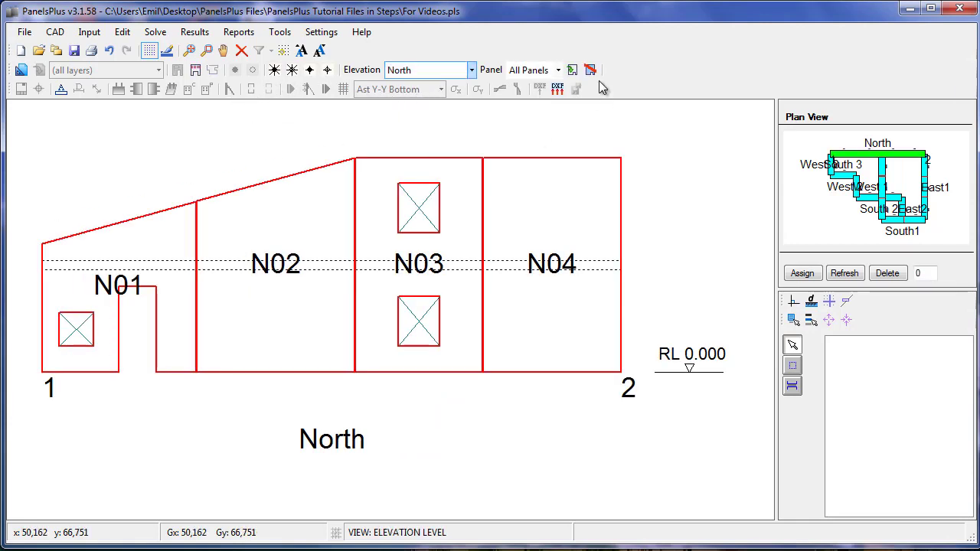
left_click(539, 71)
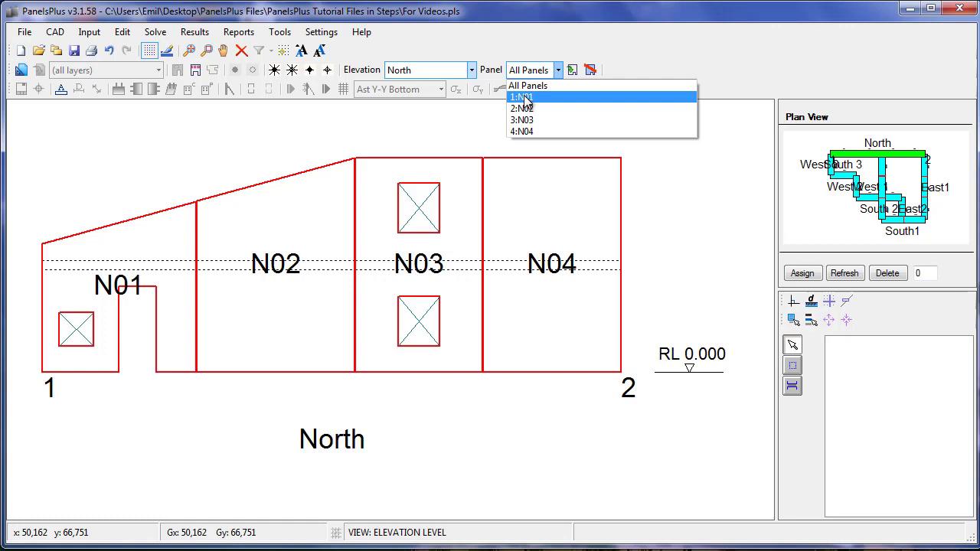
left_click(525, 97)
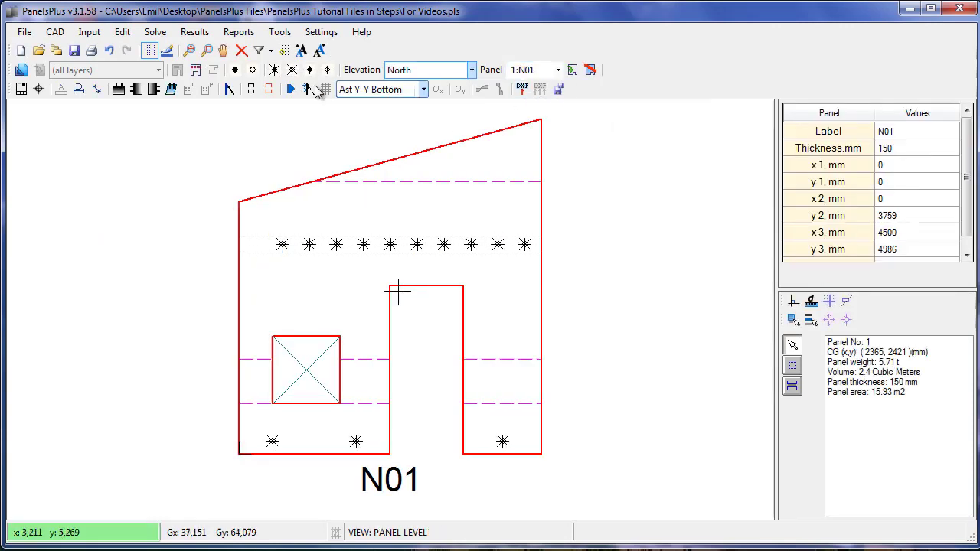
- Try to run the strength and crack control lifting design on panel N01 before any lifting points are placed
left_click(290, 89)
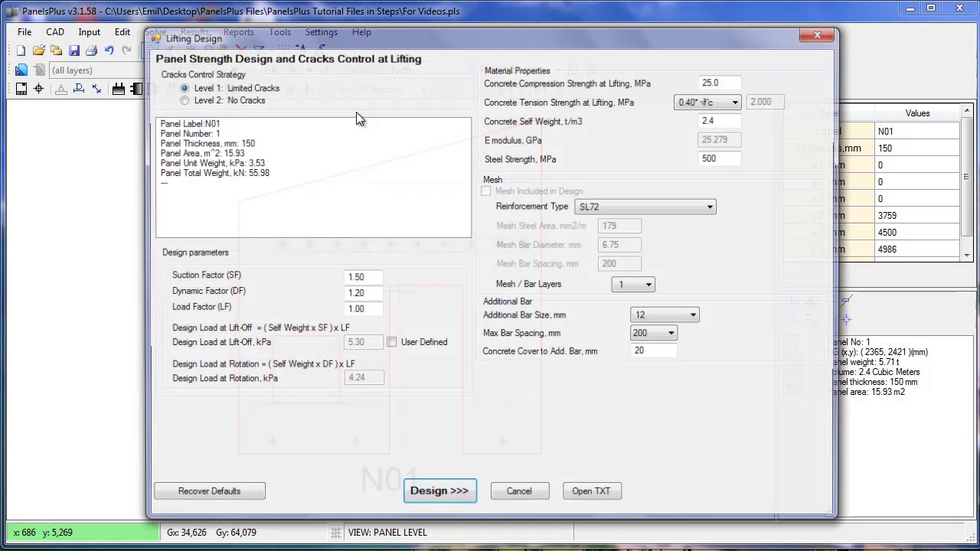
left_click(434, 498)
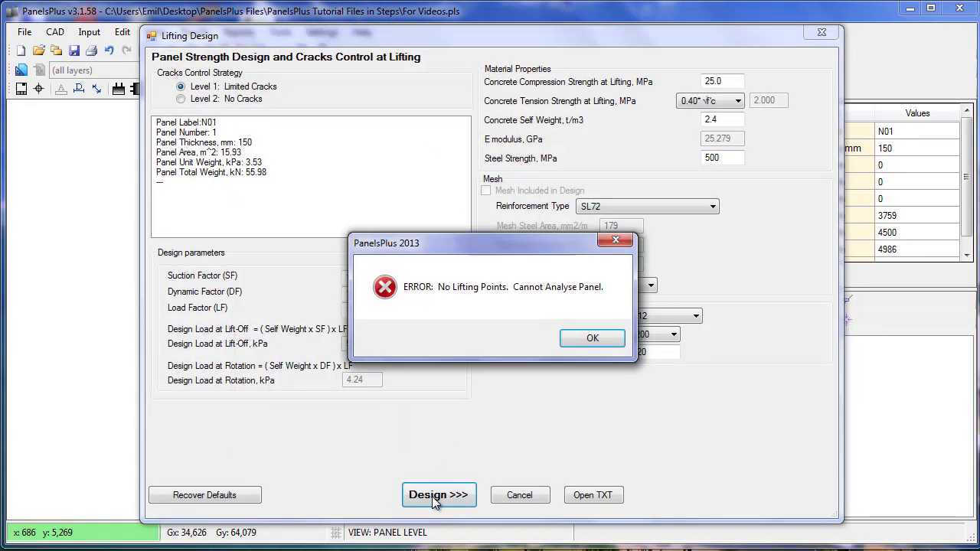
left_click(589, 337)
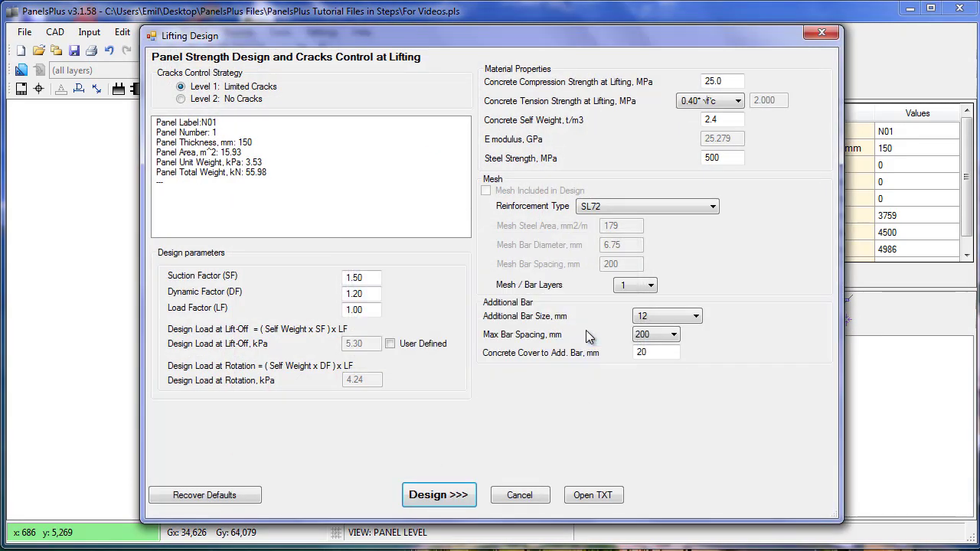
left_click(513, 490)
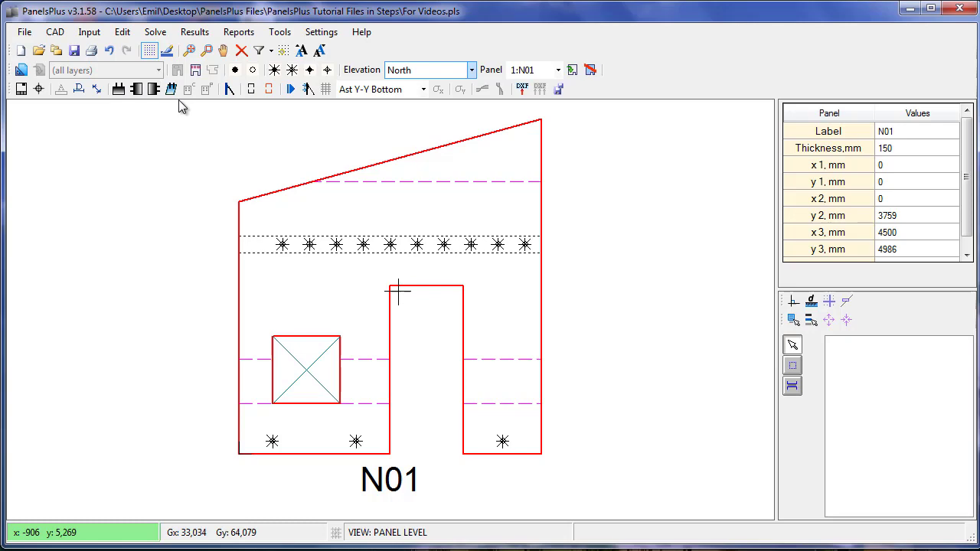
- Set the lifters type to Edge Lift in the default lifting point settings
left_click(321, 32)
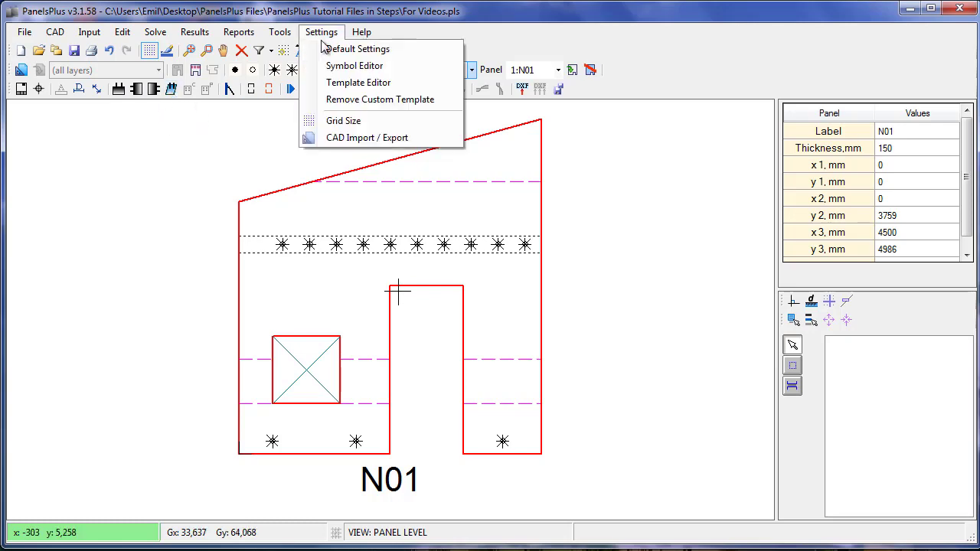
left_click(328, 50)
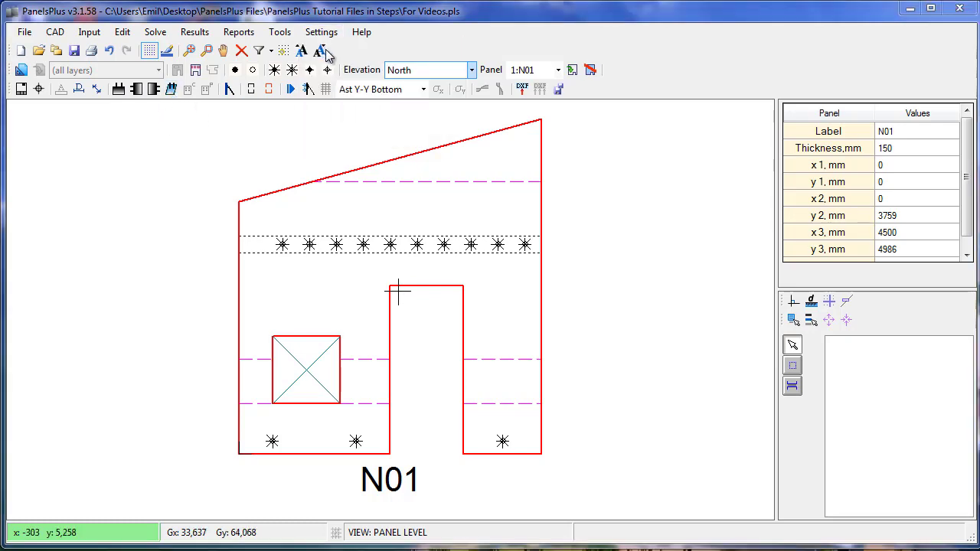
left_click(356, 108)
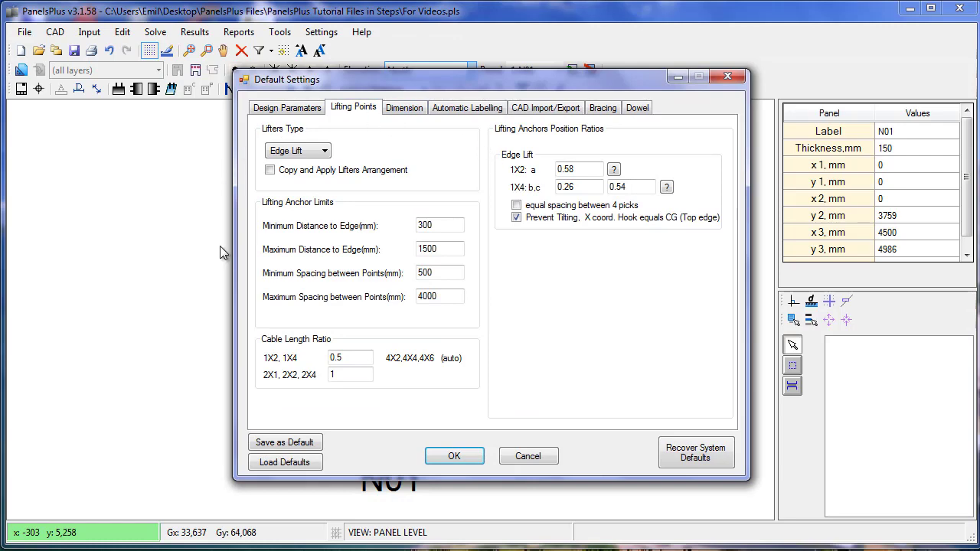
left_click(464, 457)
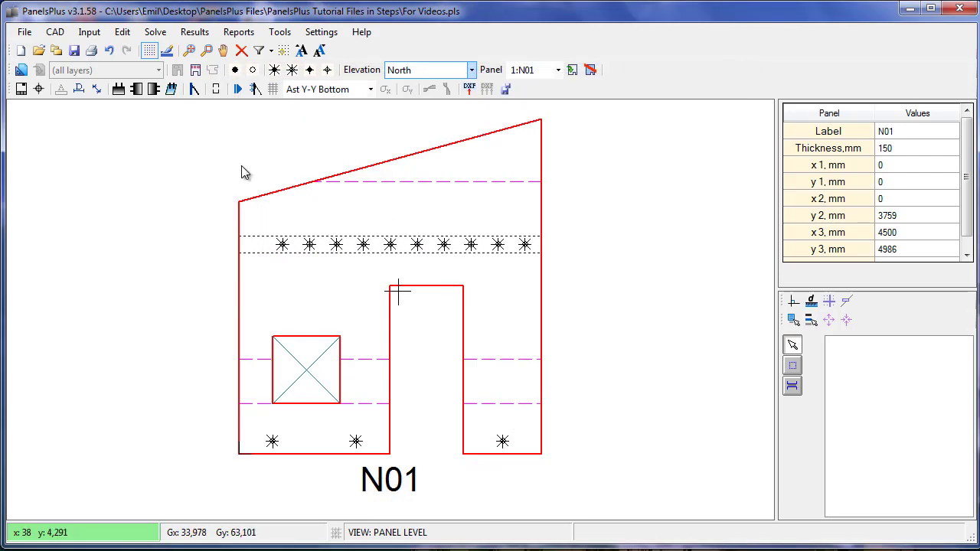
- Add automatic edge lifting points along the sloping top edge and set the right lifter's distance from the right edge to 1000 mm
left_click(122, 90)
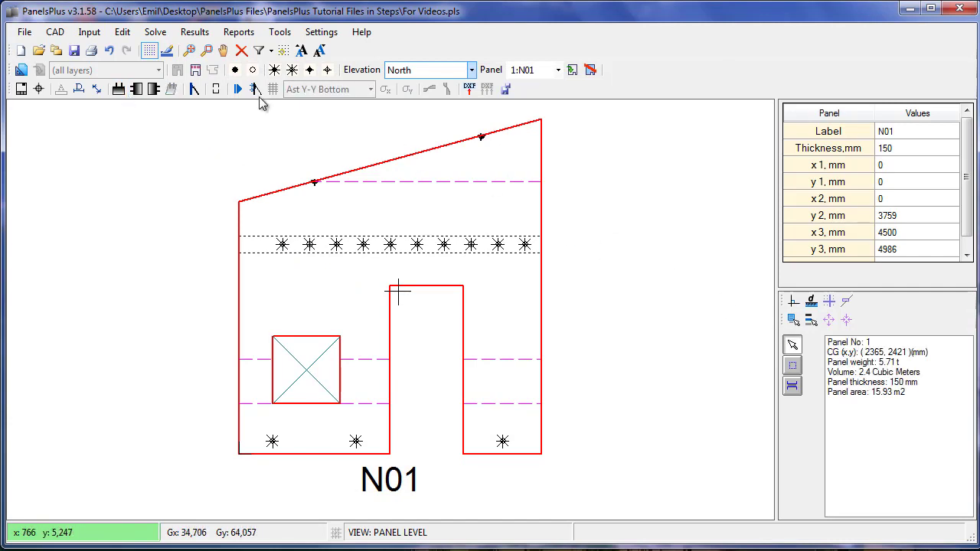
left_click(480, 137)
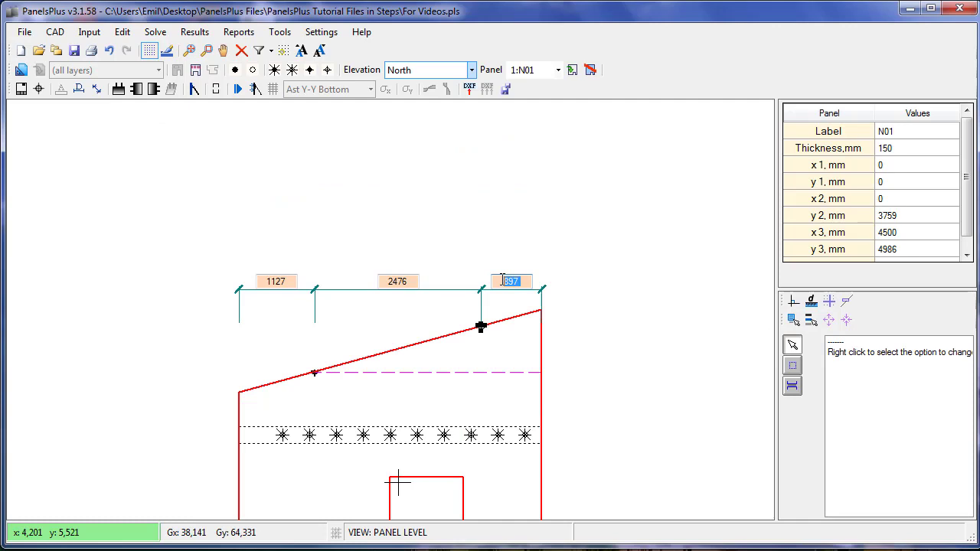
type("1000")
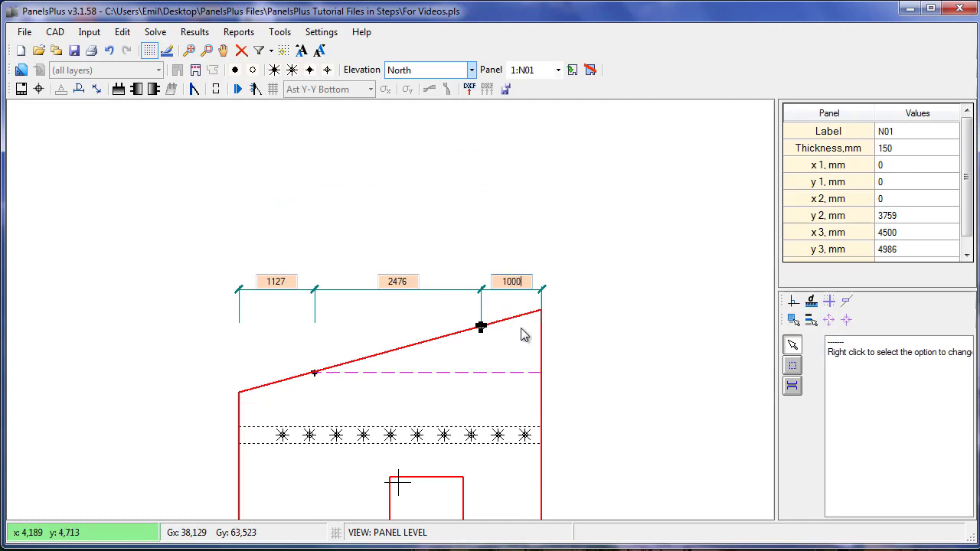
key("Return")
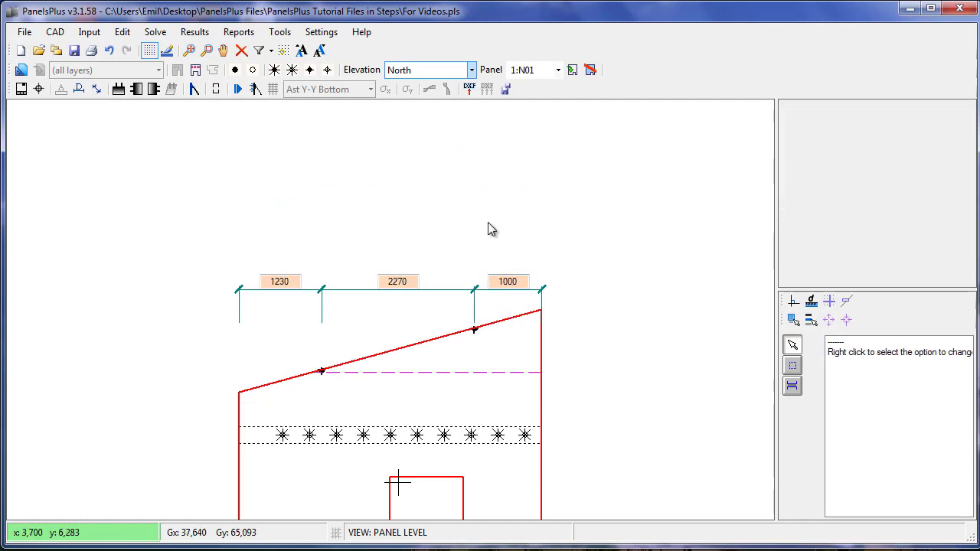
left_click(195, 70)
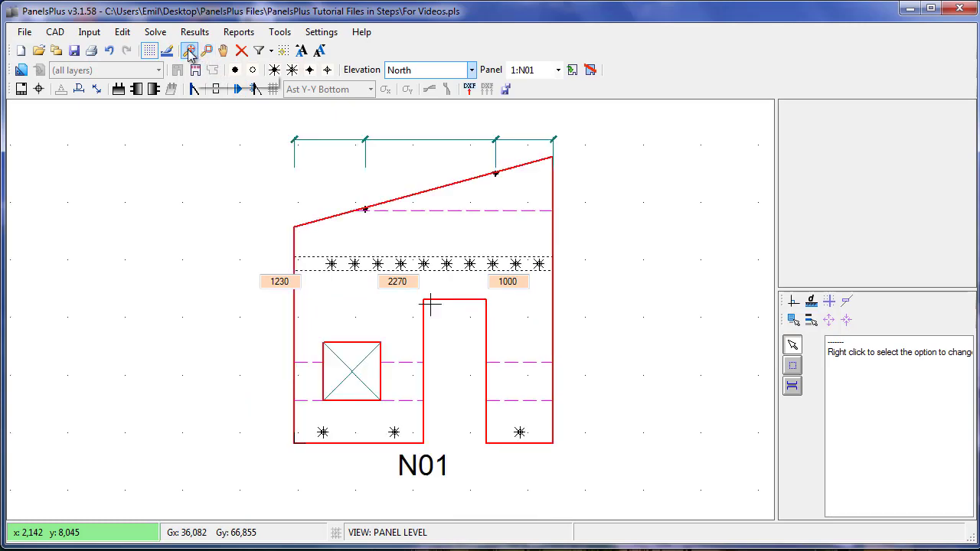
- Run the panel's strength and crack control design at lifting with SL72 mesh as the reinforcement type
left_click(238, 90)
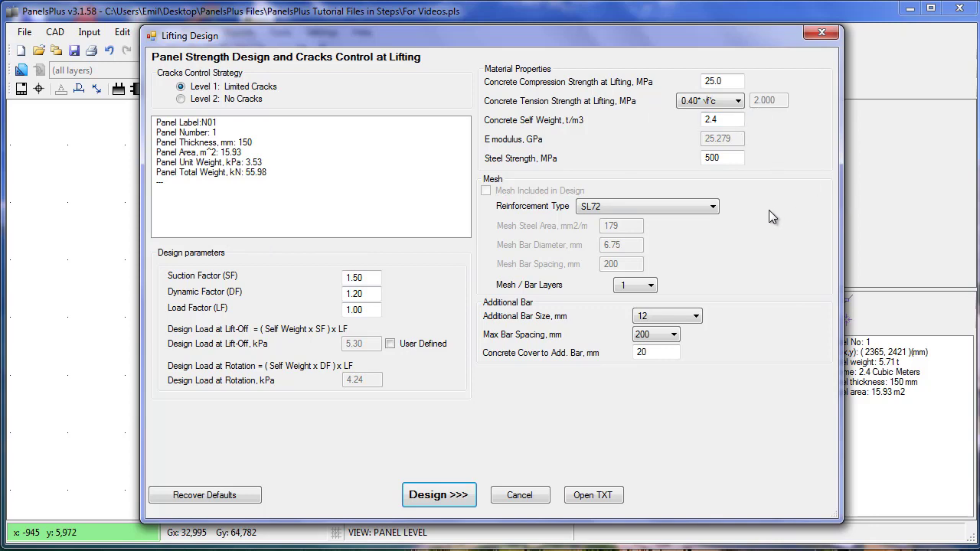
left_click(707, 212)
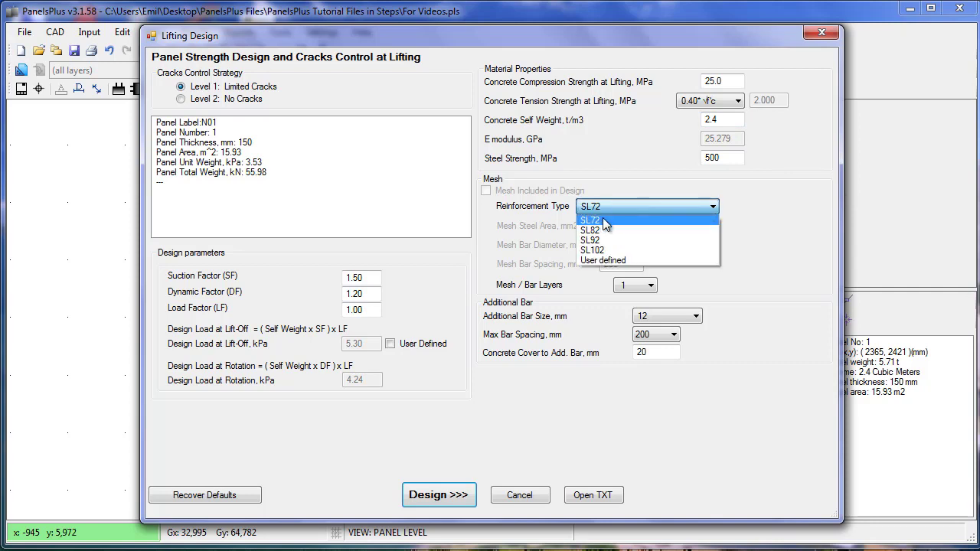
left_click(603, 261)
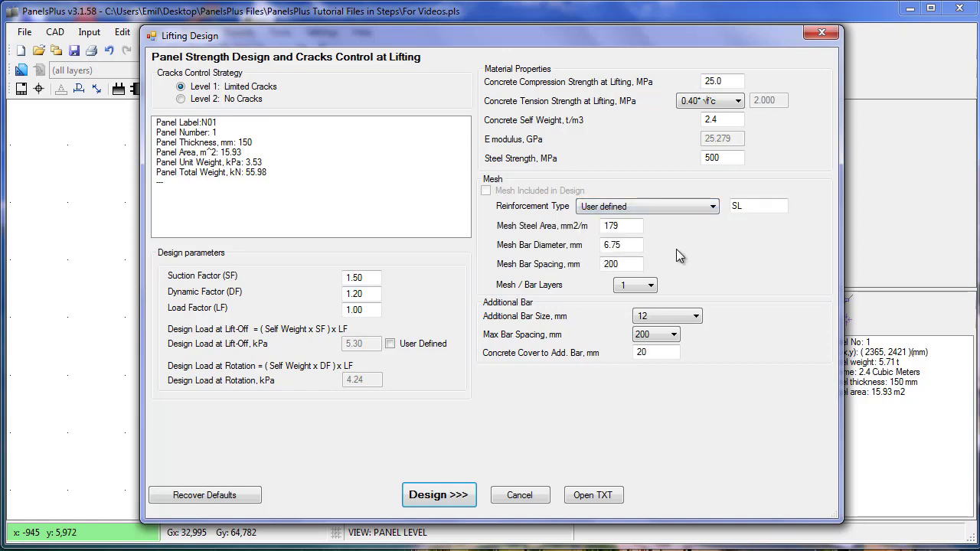
left_click(634, 209)
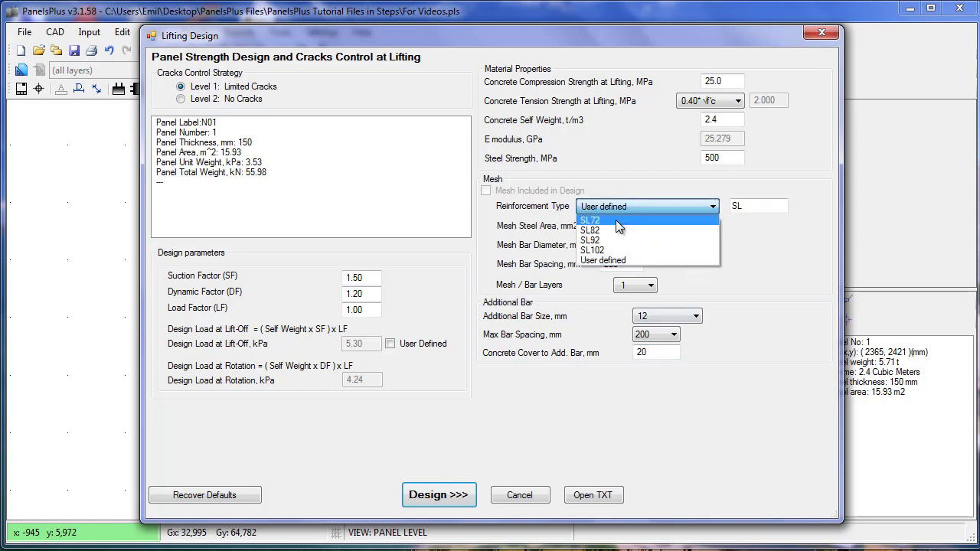
left_click(619, 221)
left_click(437, 496)
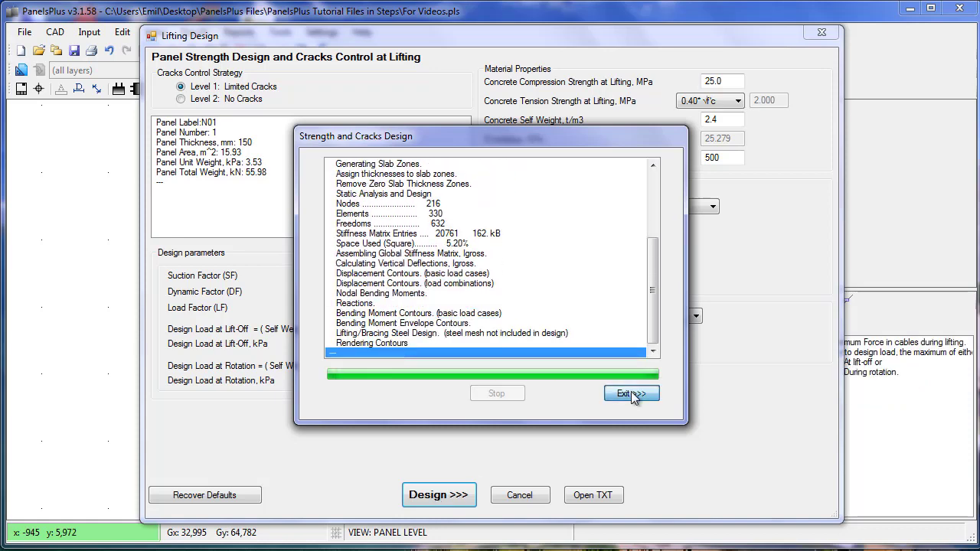
left_click(633, 394)
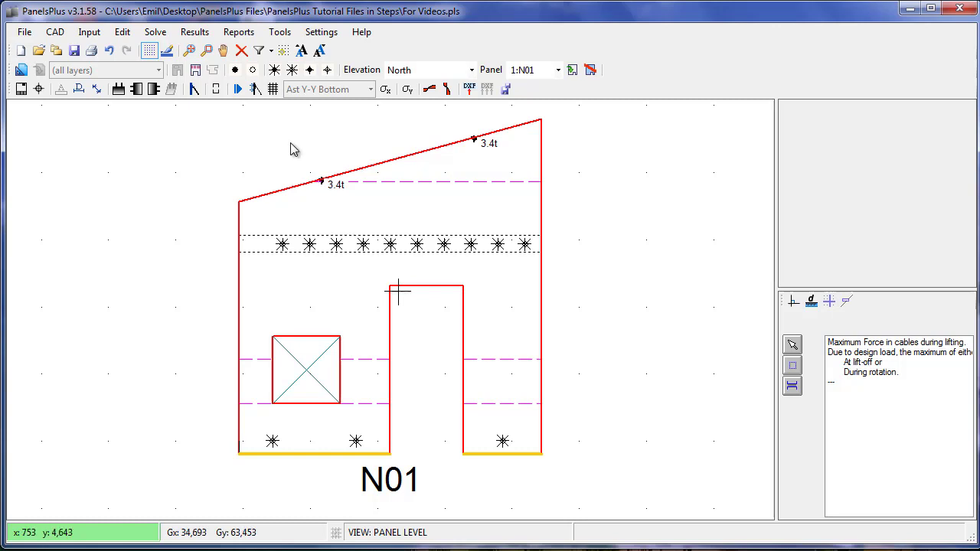
- Plot vertical moment sections through the panel's right leg and through the part just left of the doorway
left_click(451, 89)
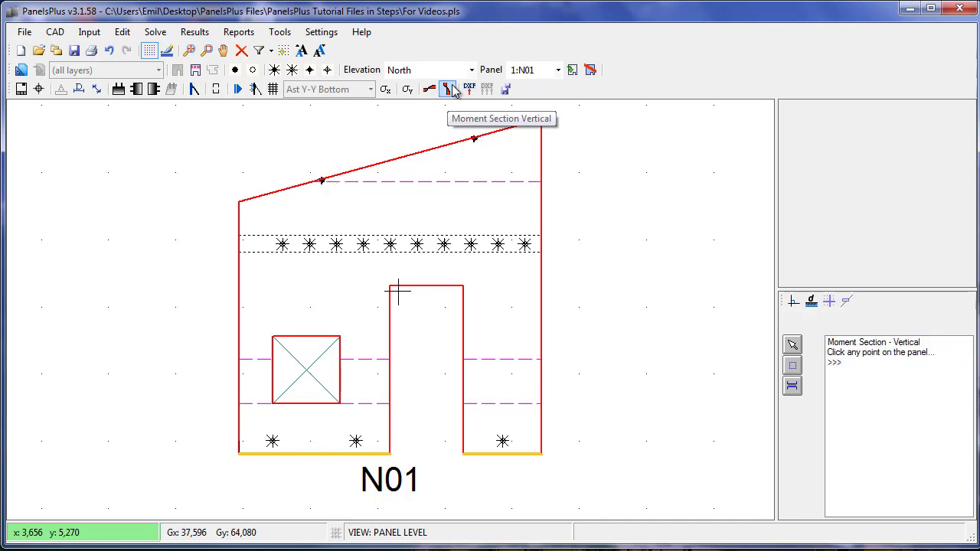
left_click(504, 223)
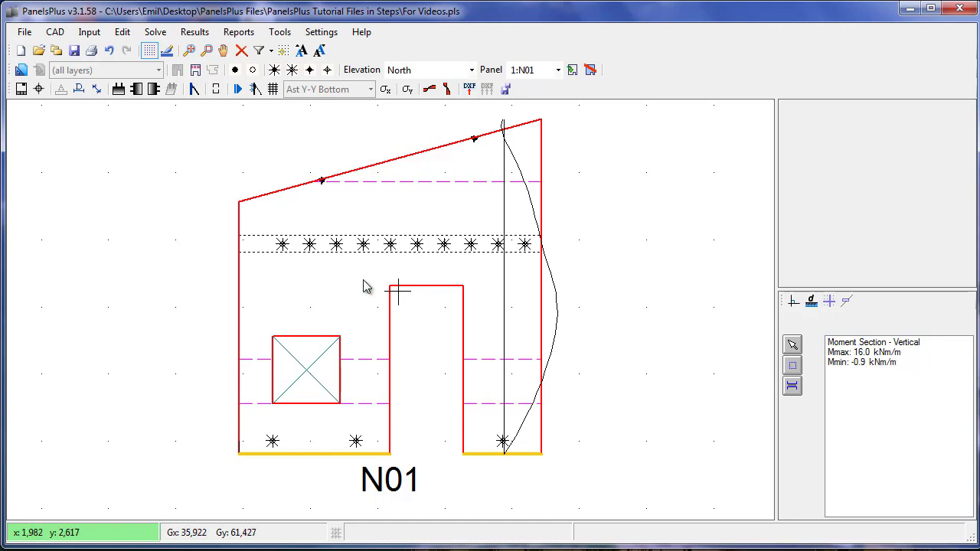
left_click(366, 278)
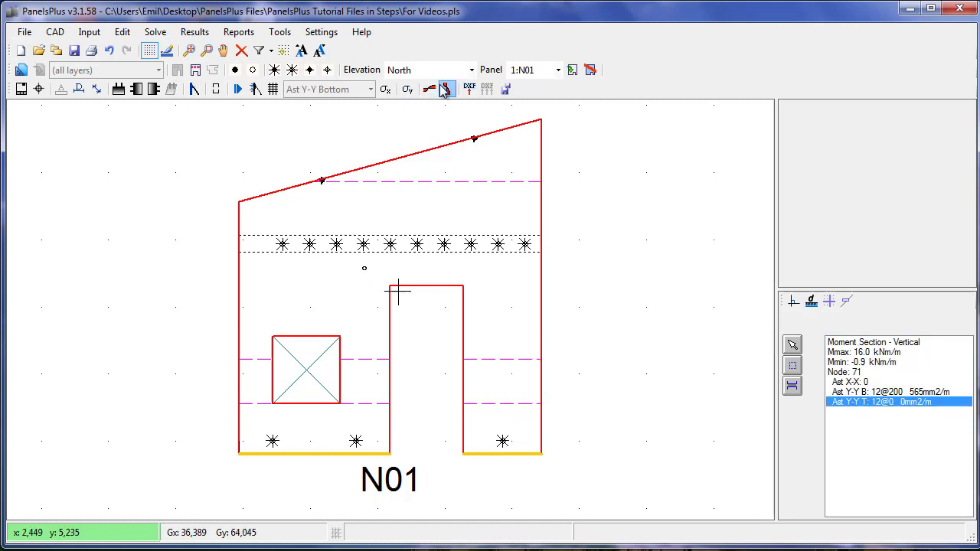
left_click(408, 90)
left_click(365, 266)
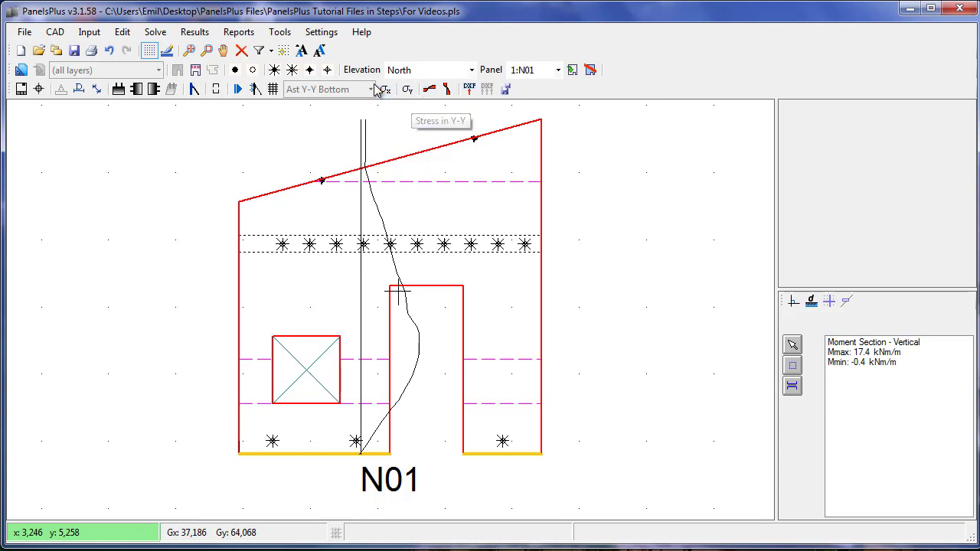
- Display the Y-Y tensile stress contours and query point stresses across the panel, including around the window and doorway
left_click(407, 92)
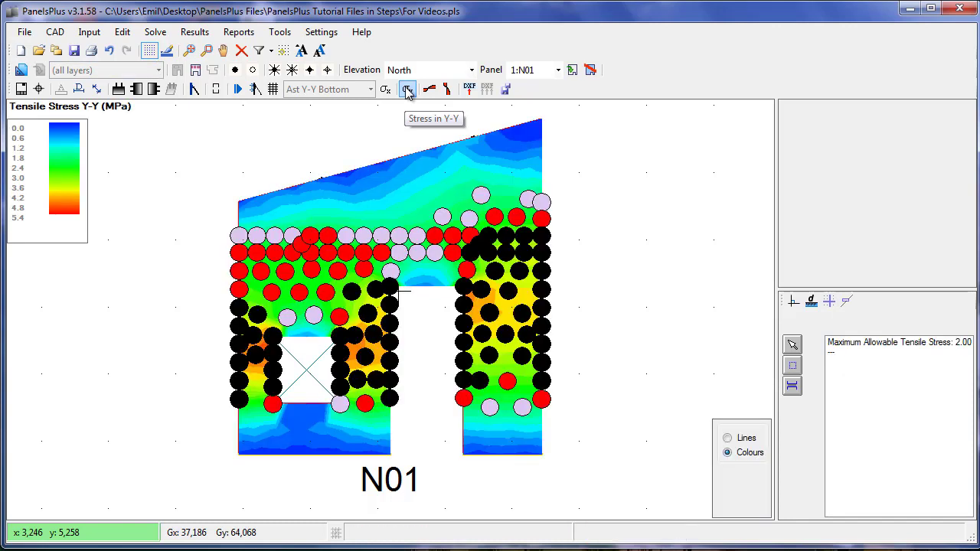
left_click(353, 194)
left_click(293, 236)
left_click(286, 272)
left_click(256, 355)
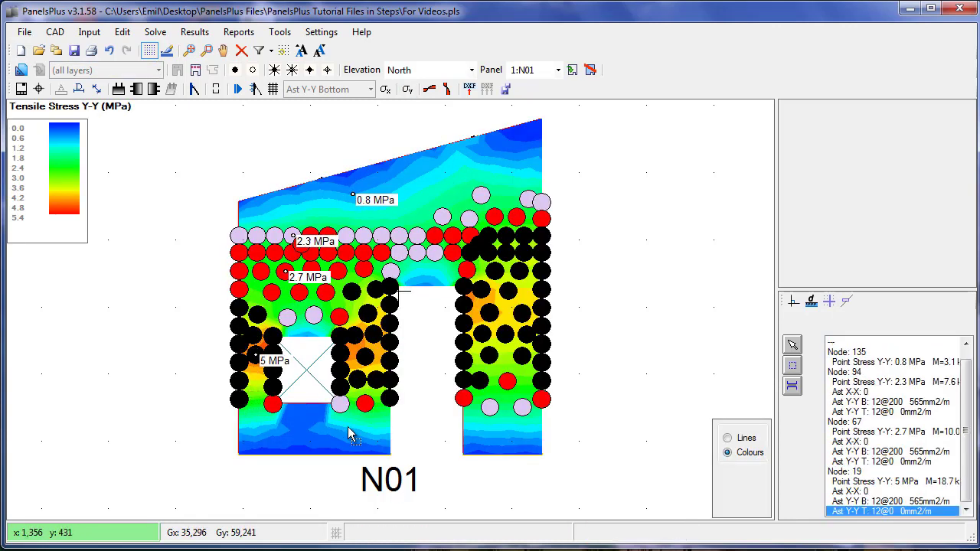
left_click(374, 429)
left_click(369, 357)
left_click(454, 253)
left_click(479, 289)
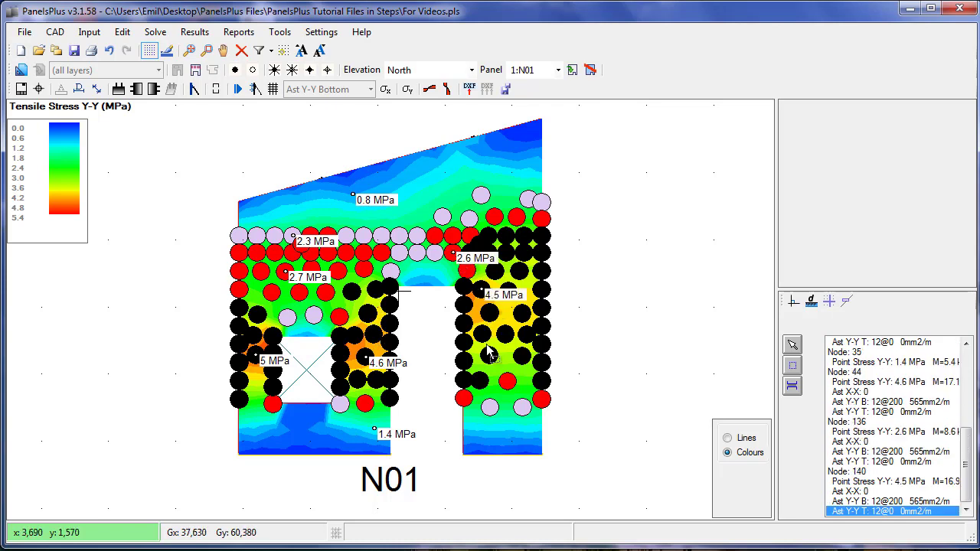
left_click(479, 380)
left_click(506, 196)
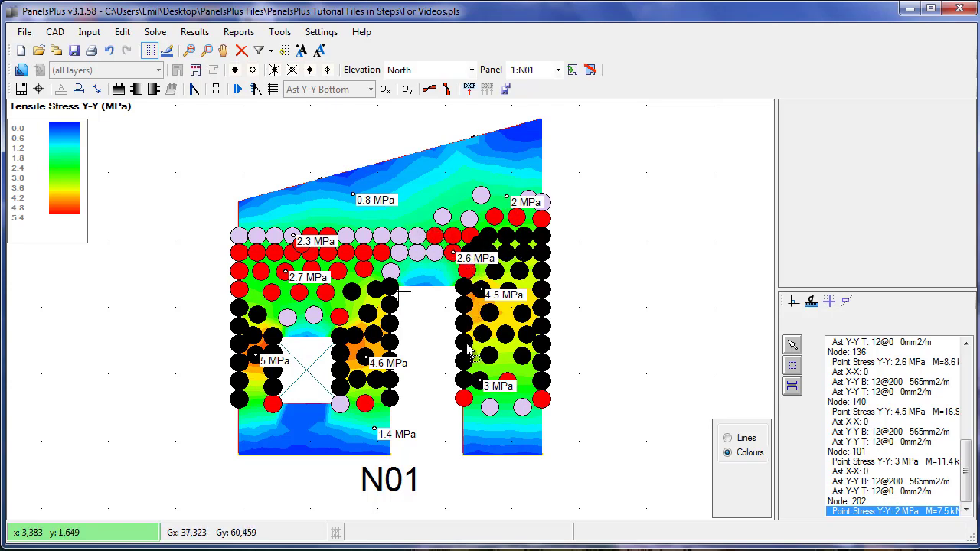
left_click(336, 259)
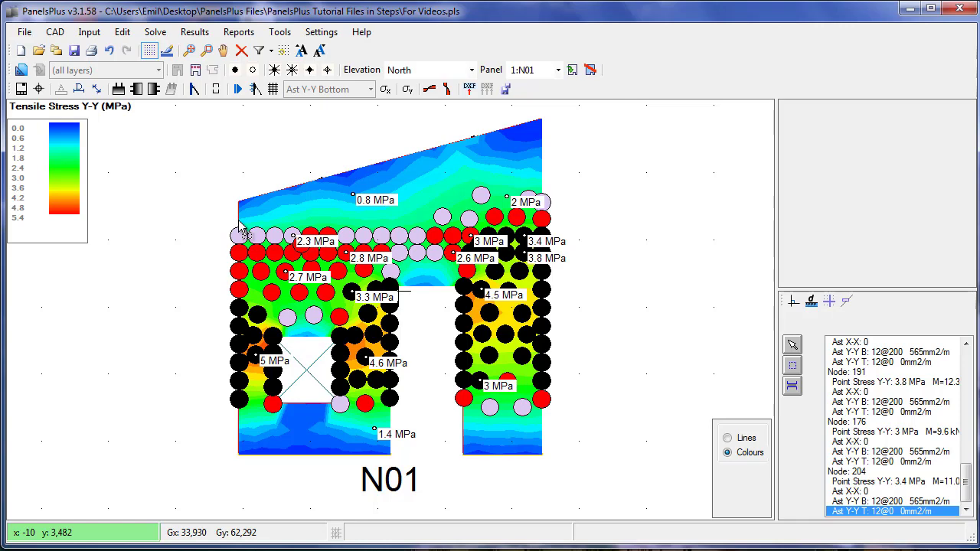
- Delete the edge lifting points from the panel's sloping top edge
left_click(186, 52)
left_click(474, 140)
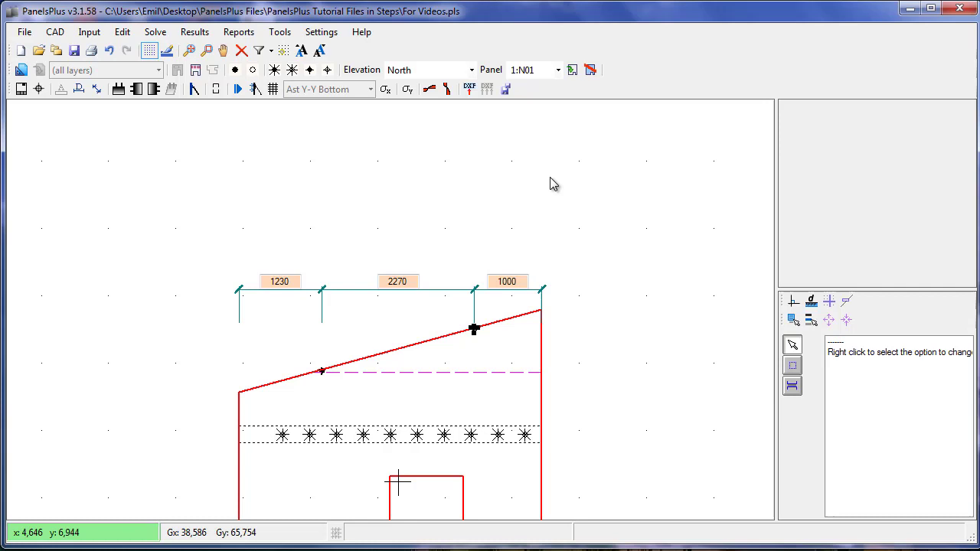
key("Delete")
key("Return")
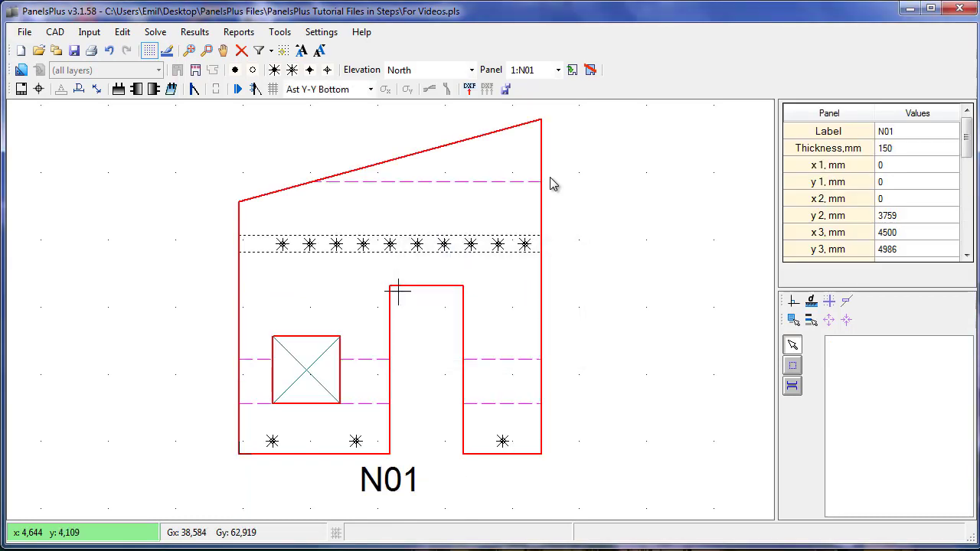
- Place automatic face lifting points about 2476 mm apart in the panel's upper part, above the dashed band
left_click(172, 90)
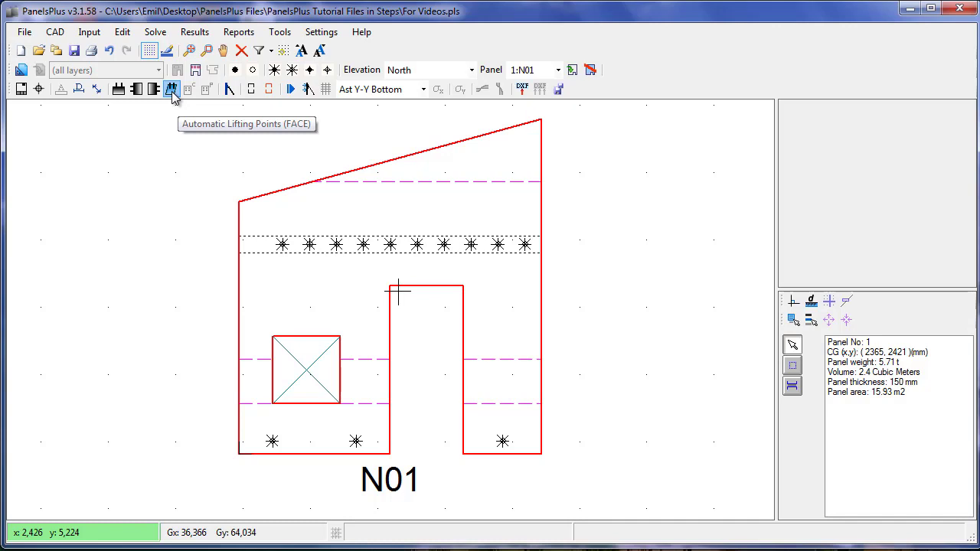
left_click(316, 216)
right_click(473, 228)
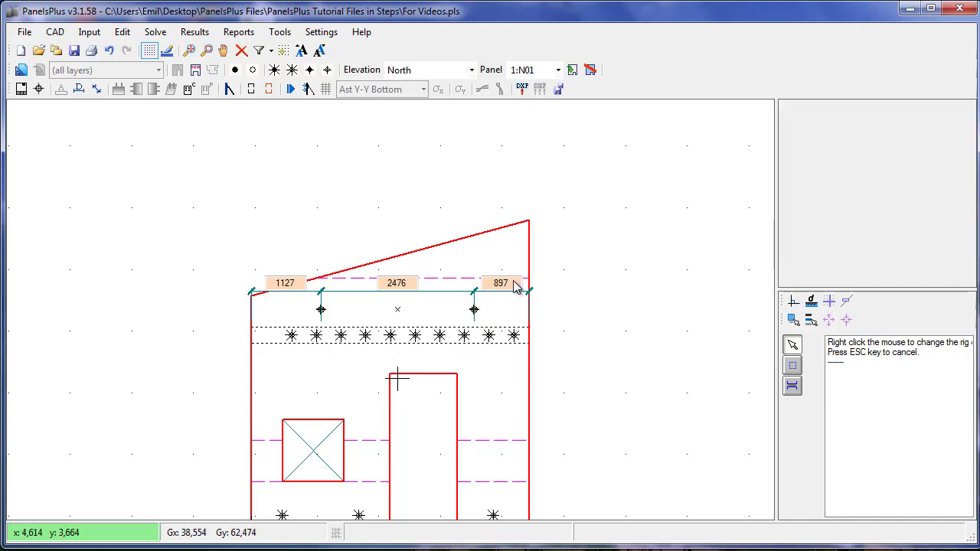
scroll(389, 204, "down", 2)
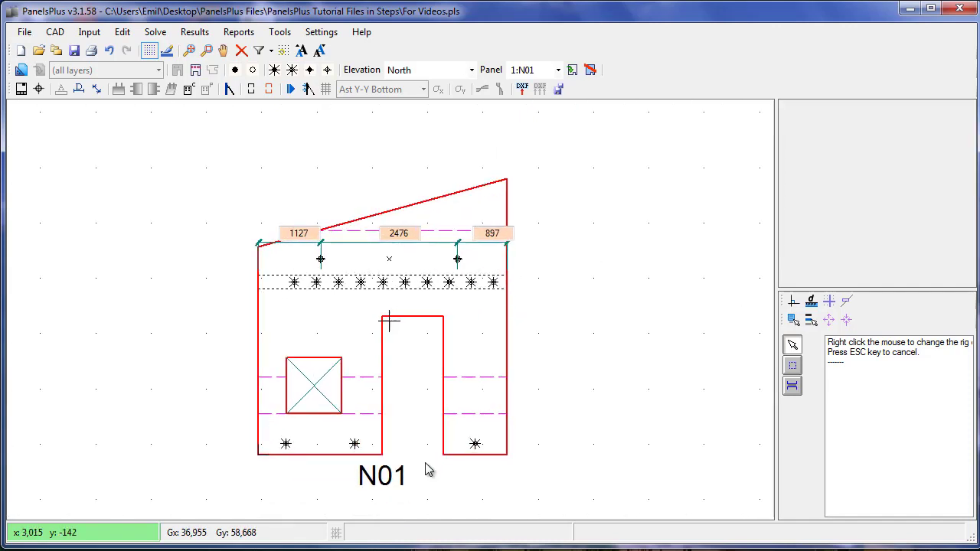
scroll(428, 469, "up", 1)
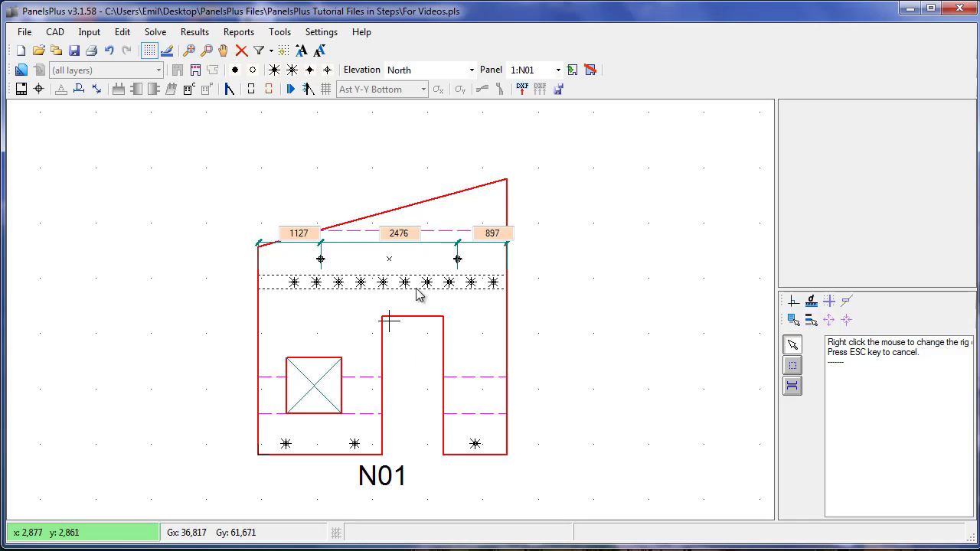
- Run the strength and crack control design at lifting for the face lifting points and review the Y-Y tensile stress contours
left_click(290, 89)
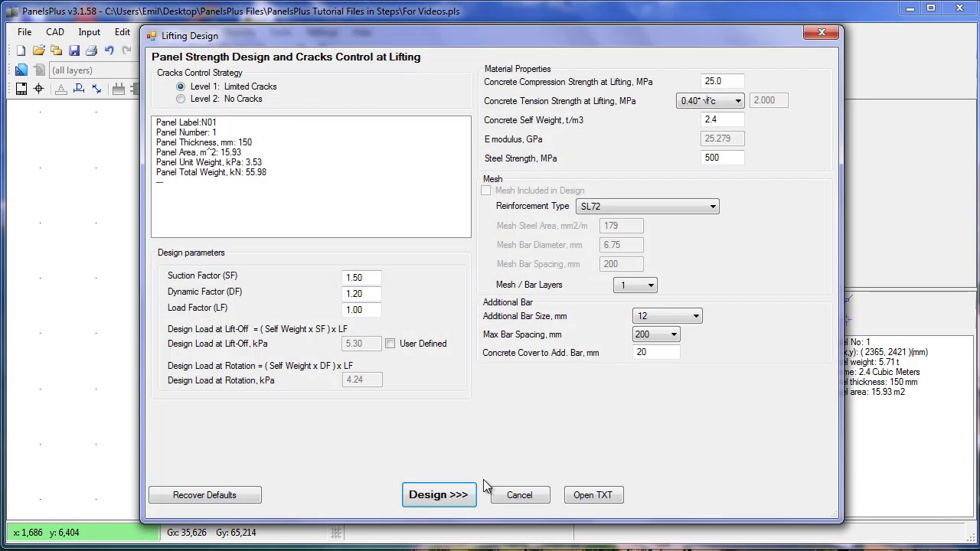
left_click(437, 495)
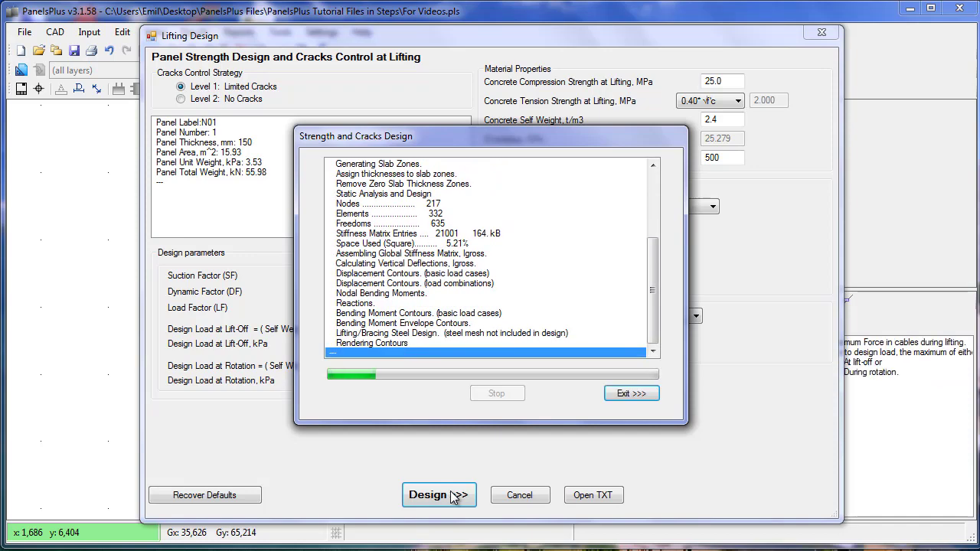
left_click(632, 401)
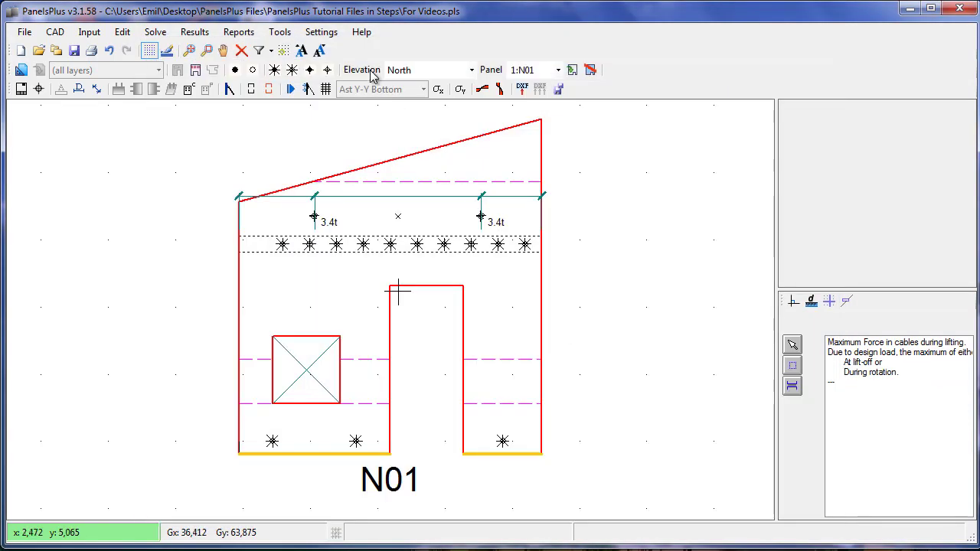
left_click(460, 90)
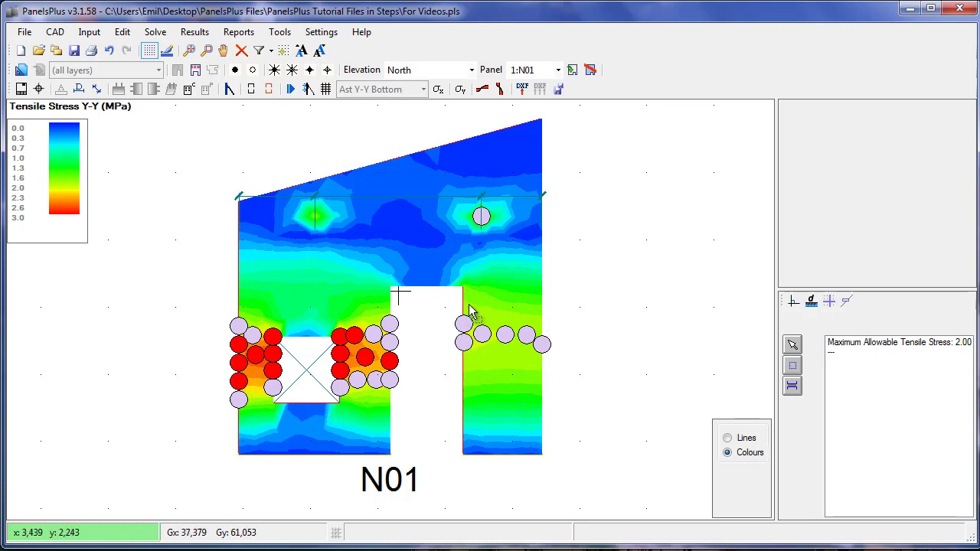
left_click(174, 54)
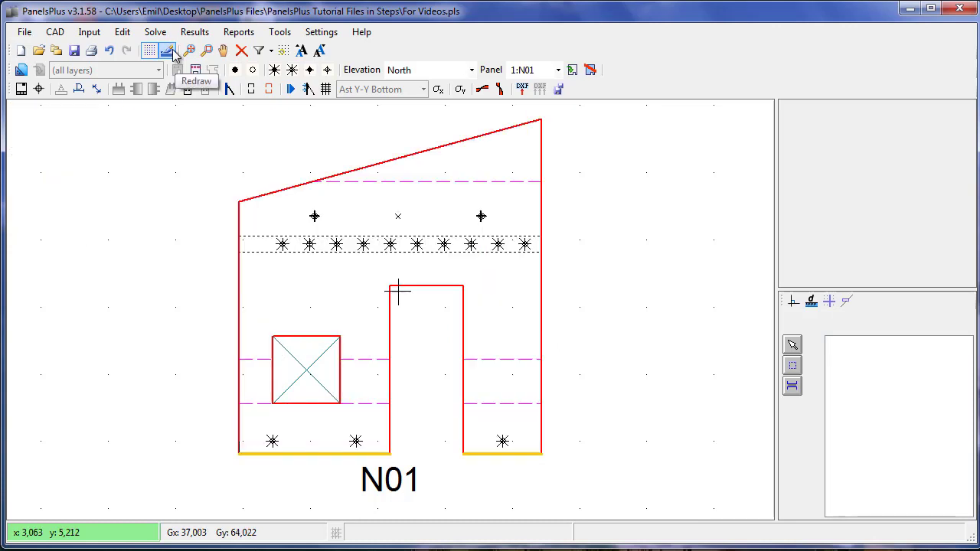
- Display the required reinforcement areas and review Ast X-X Top, X-X Bottom, Y-Y Top and Y-Y Bottom in turn
left_click(325, 90)
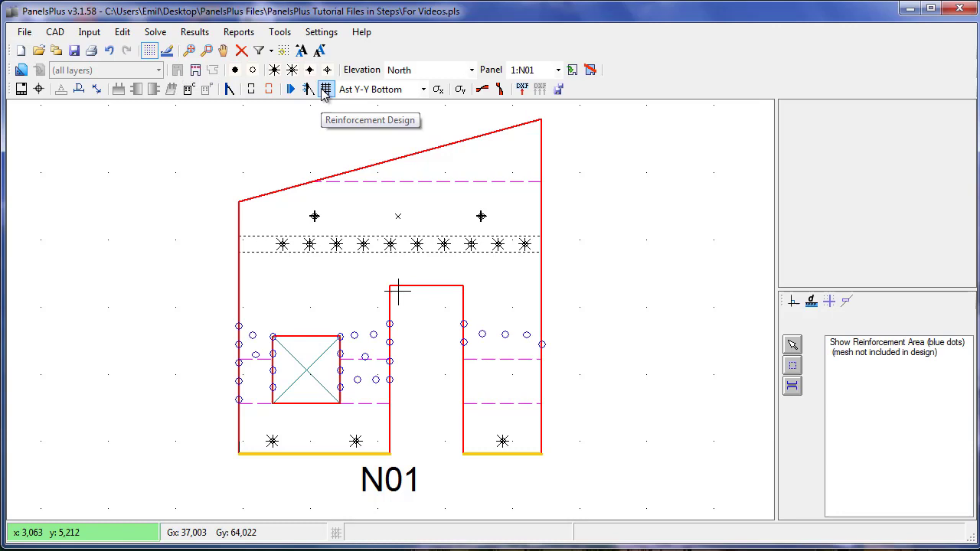
left_click(421, 90)
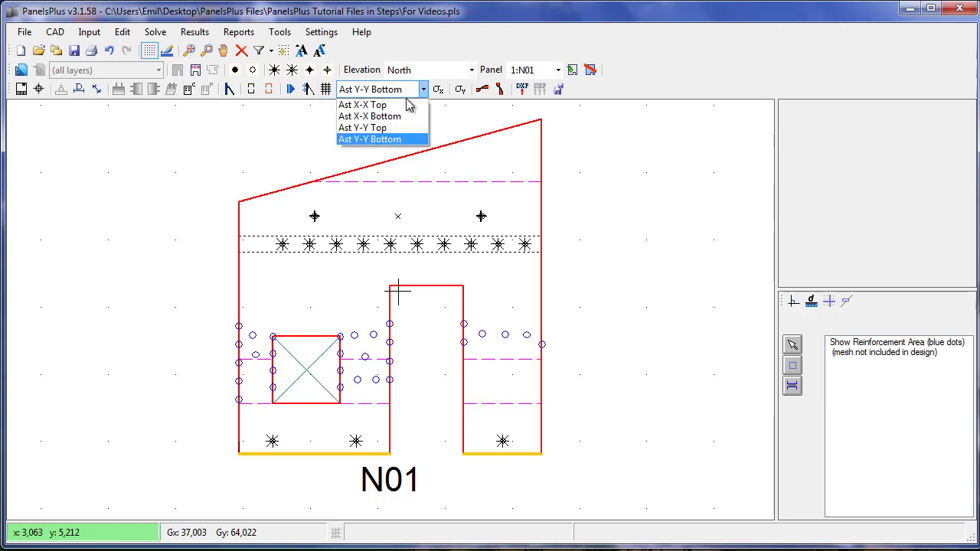
left_click(408, 105)
left_click(404, 90)
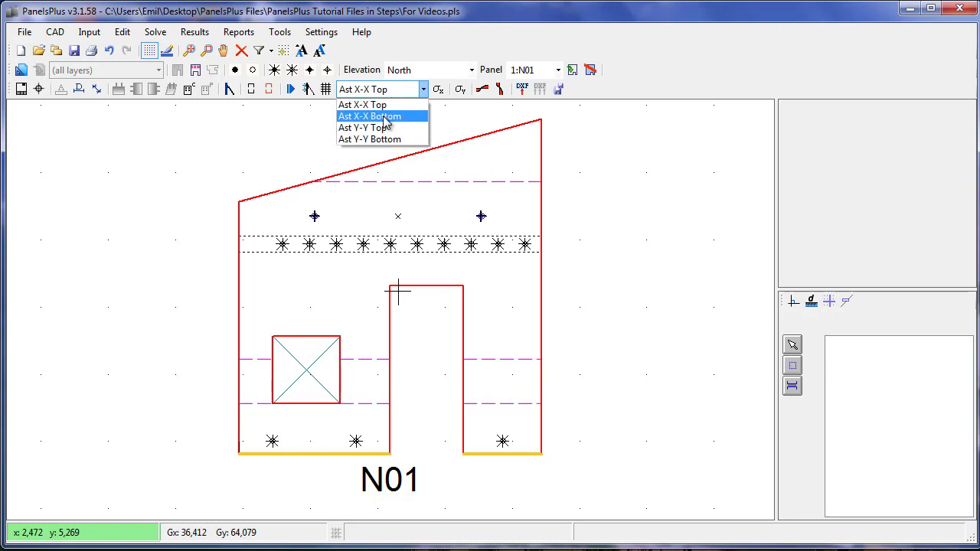
left_click(386, 116)
left_click(396, 89)
left_click(382, 128)
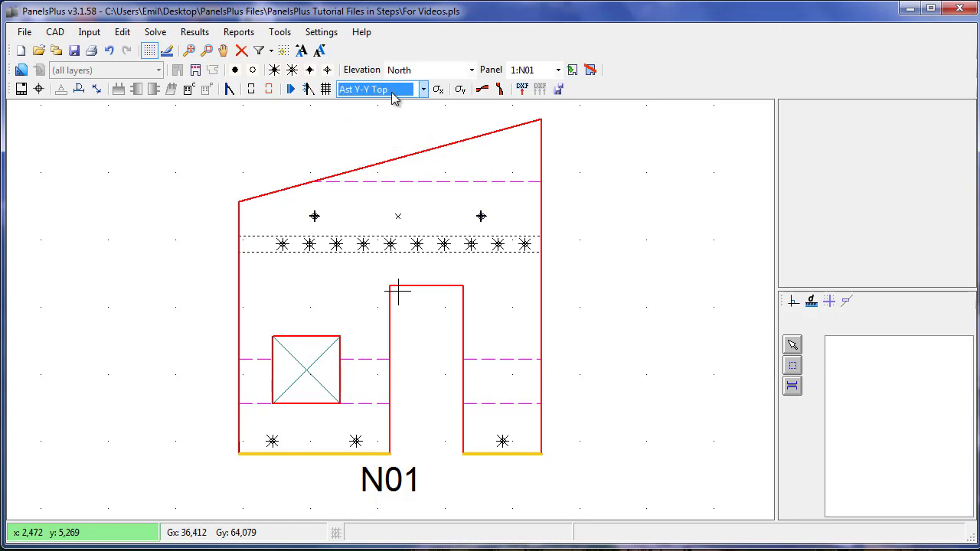
left_click(392, 91)
left_click(370, 140)
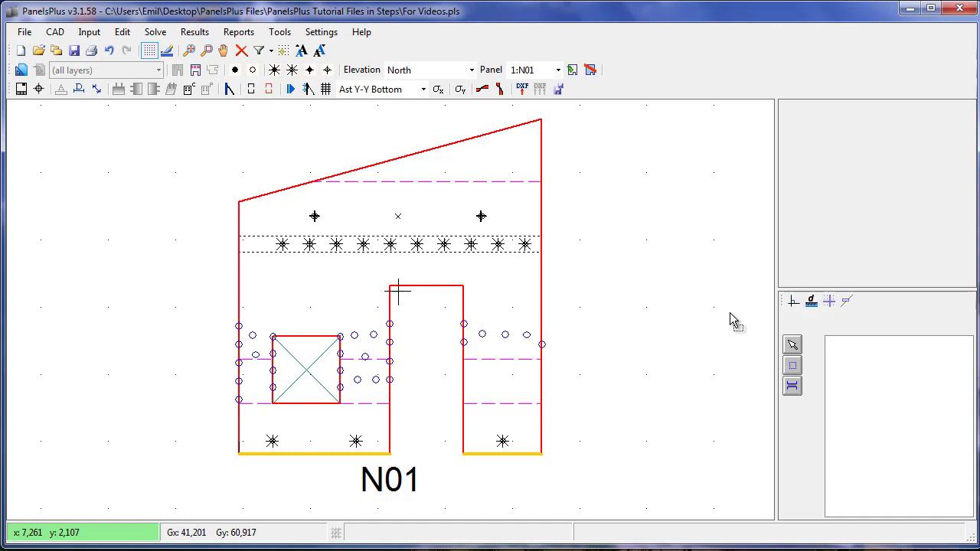
- Draw an Ast Y-Y Bottom zone about 1160 by 920 mm across the leg beyond the doorway and calculate its average reinforcement
left_click(792, 367)
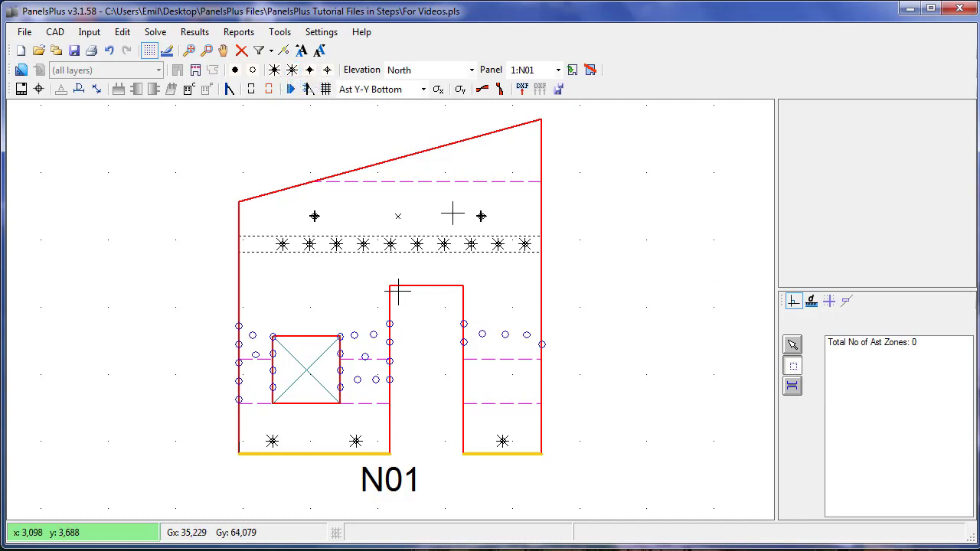
left_click(463, 306)
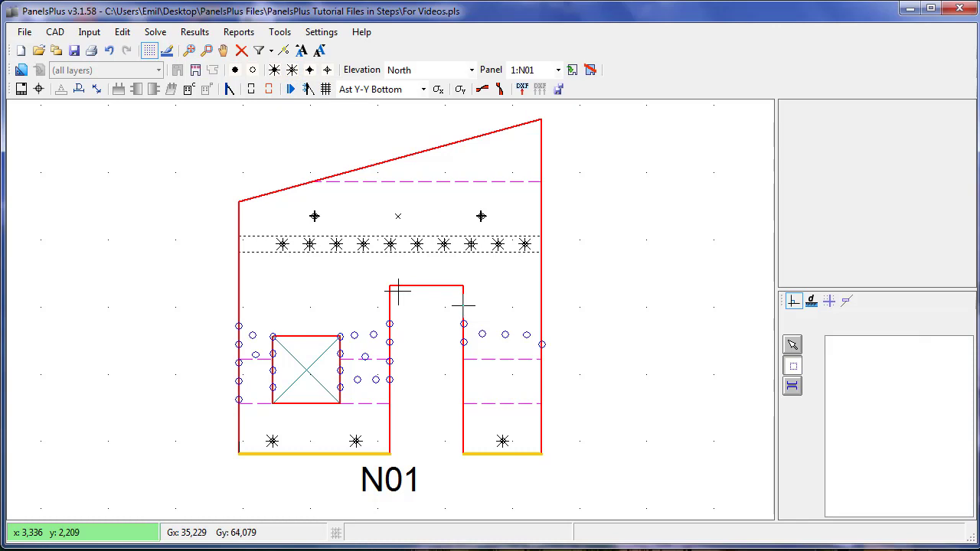
left_click(542, 367)
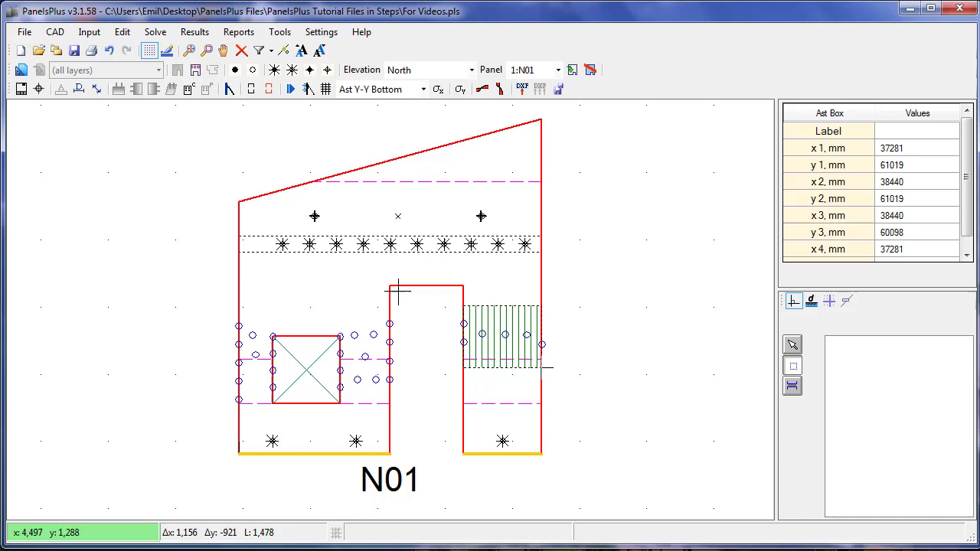
left_click(327, 89)
scroll(580, 421, "up", 1)
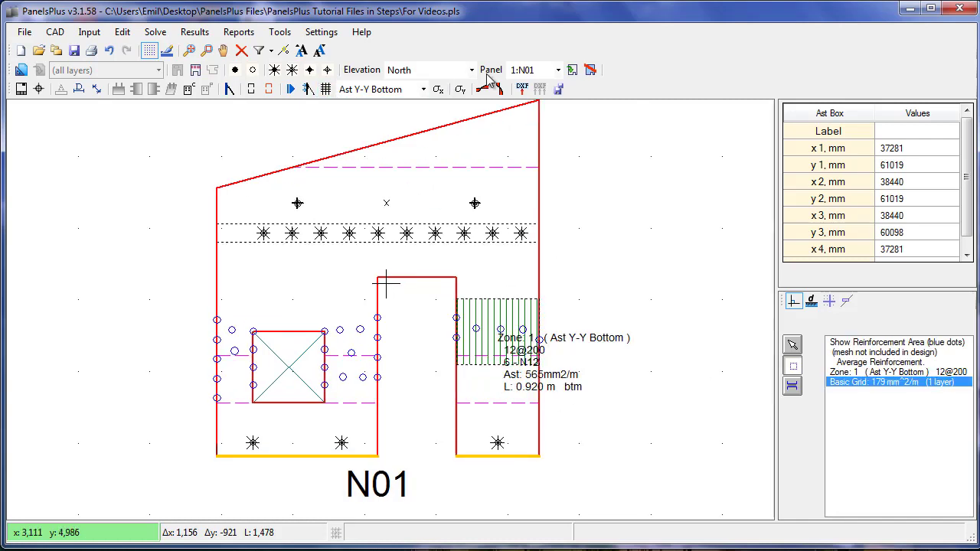
scroll(622, 420, "up", 1)
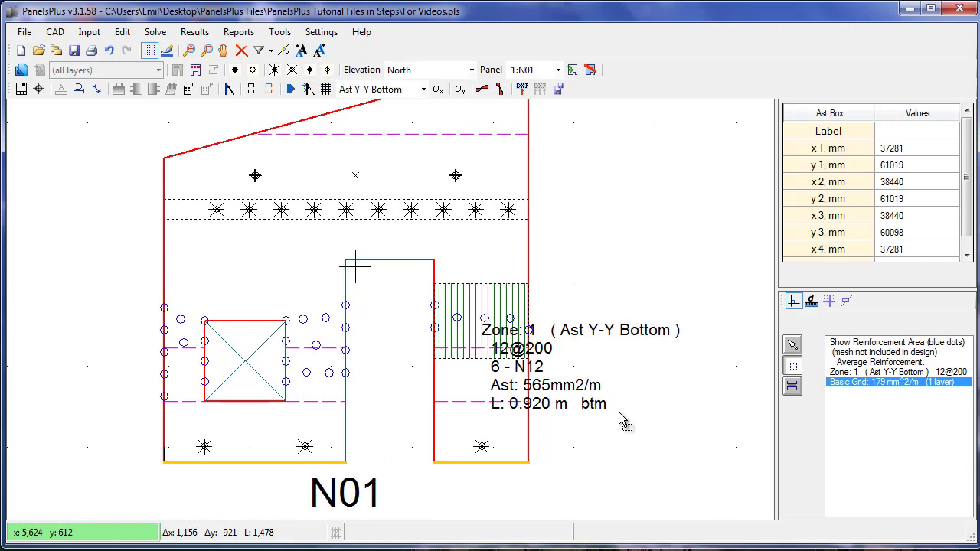
scroll(621, 420, "up", 2)
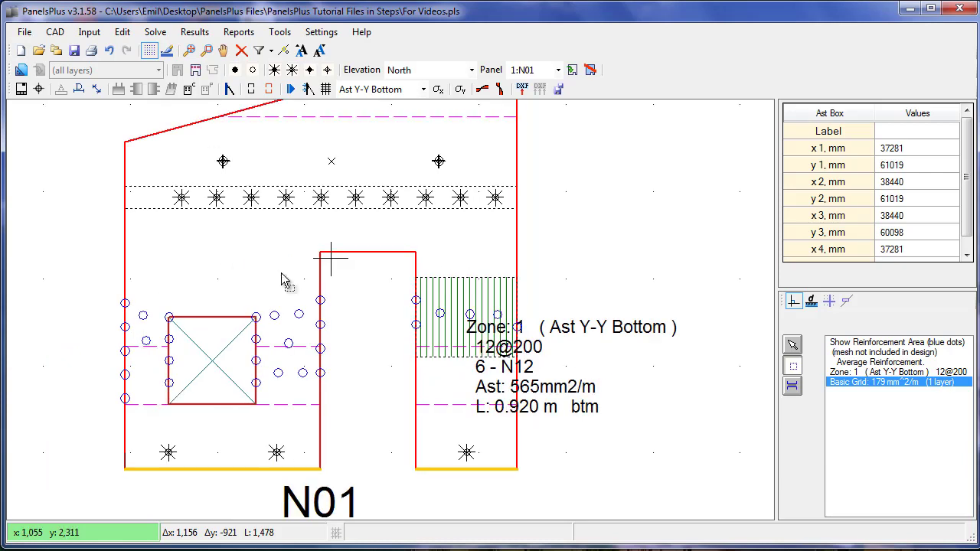
scroll(620, 379, "down", 1)
scroll(757, 322, "down", 1)
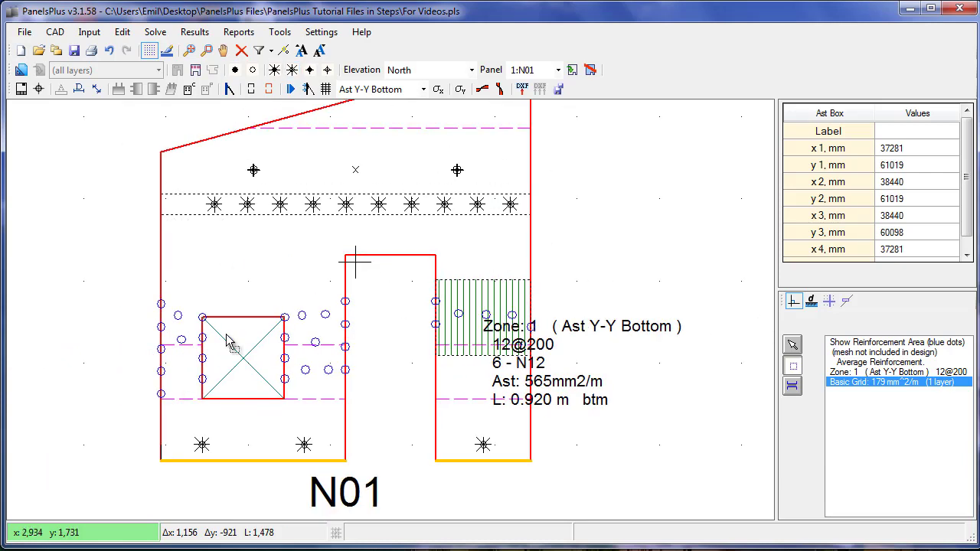
- Draw two vertical Super Slim Soldier strongbacks about 2490 mm long, one on each side of the window, down to the panel's base
left_click(793, 386)
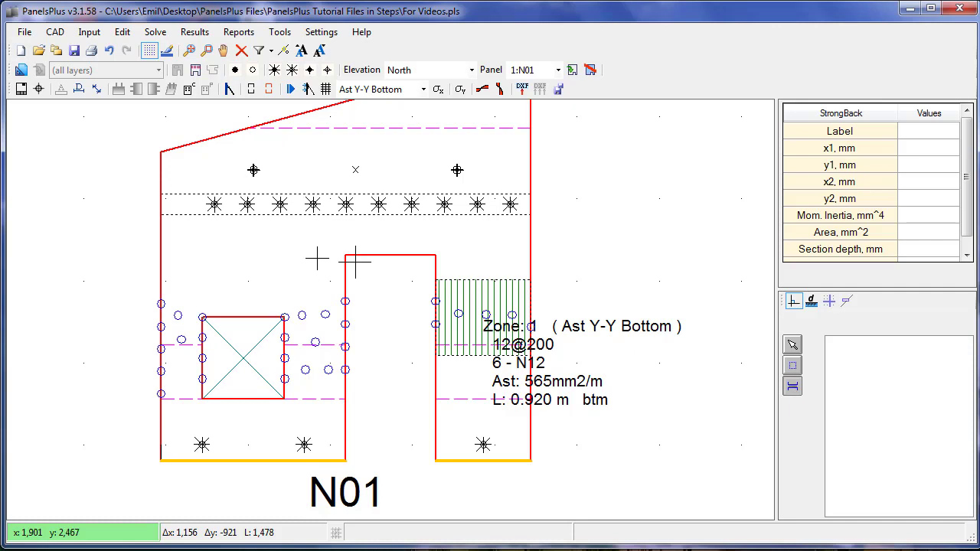
left_click(283, 50)
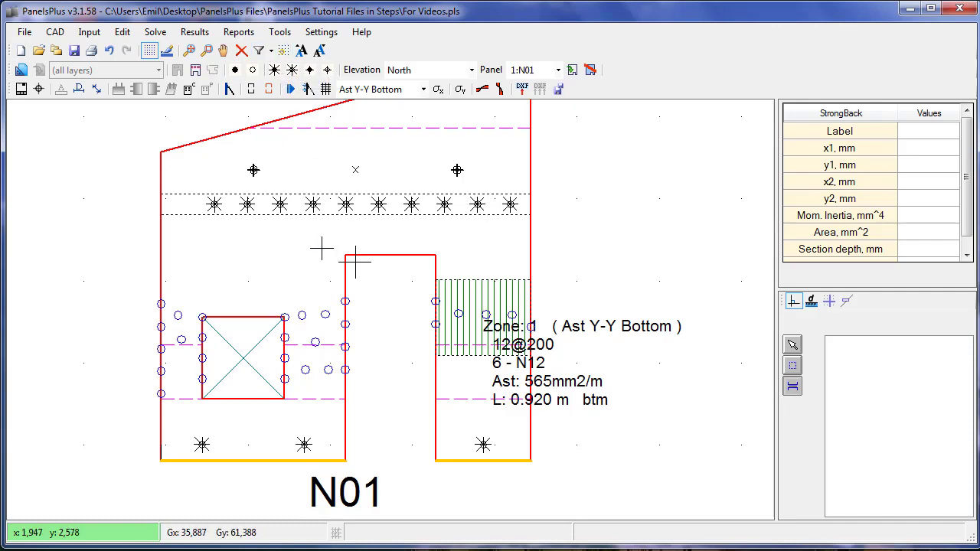
left_click(314, 462)
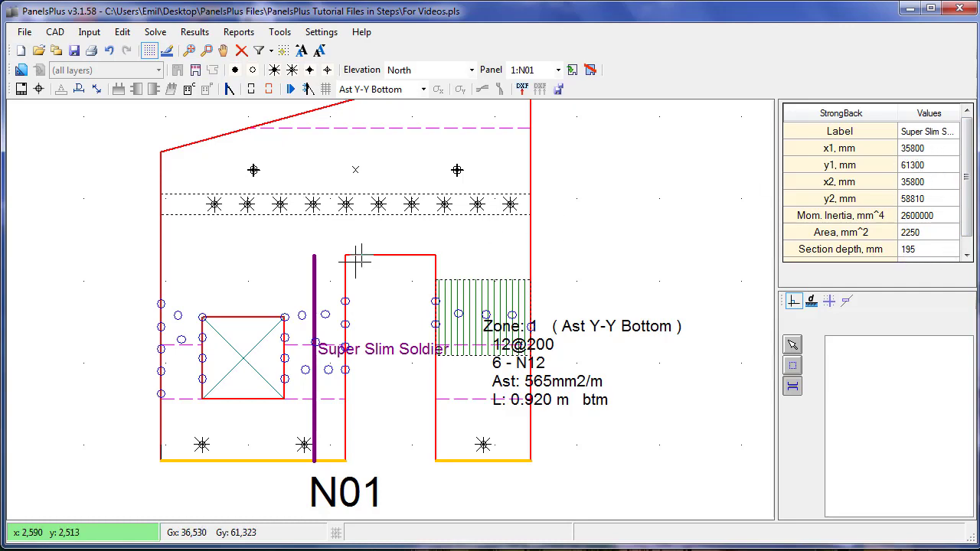
left_click(180, 255)
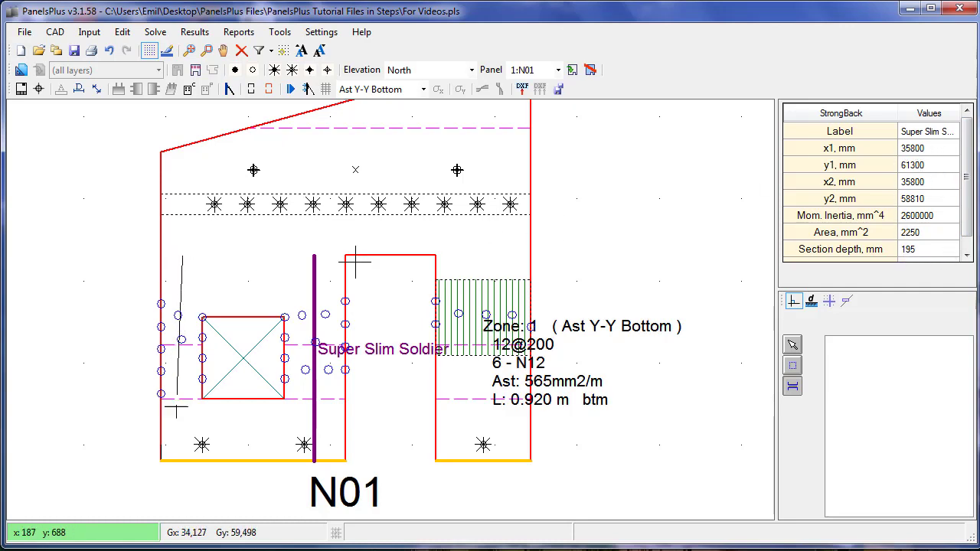
left_click(182, 462)
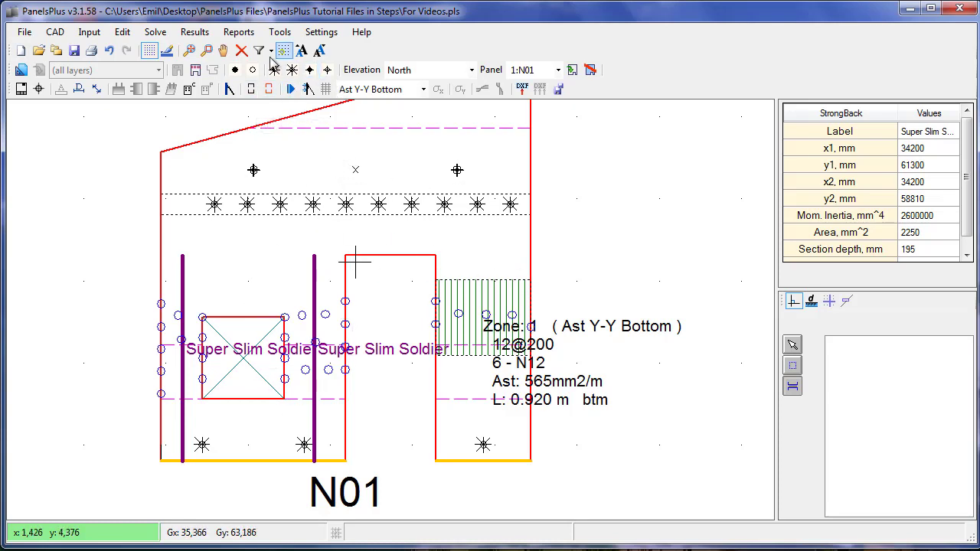
- Rerun the strength and crack control design at lifting with the two strongbacks included
left_click(189, 50)
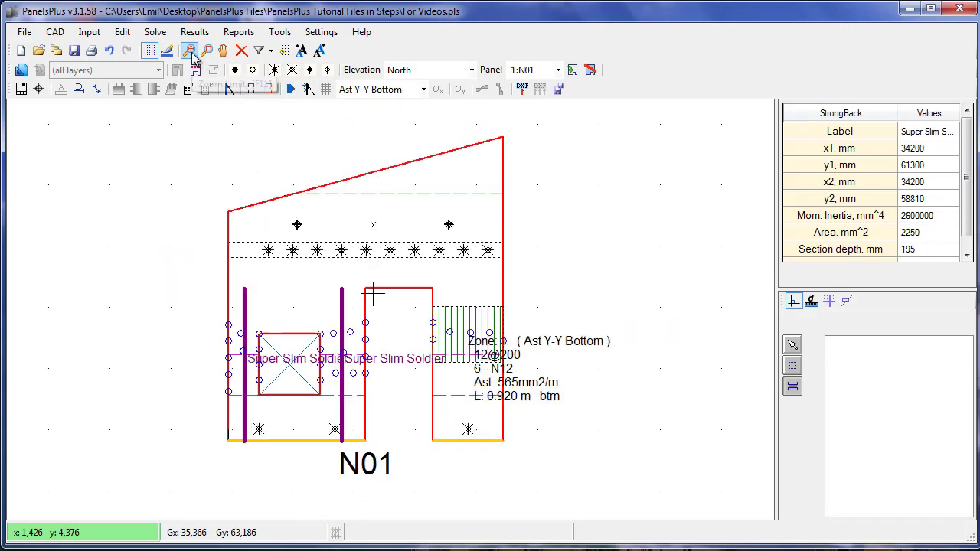
left_click(291, 89)
left_click(439, 495)
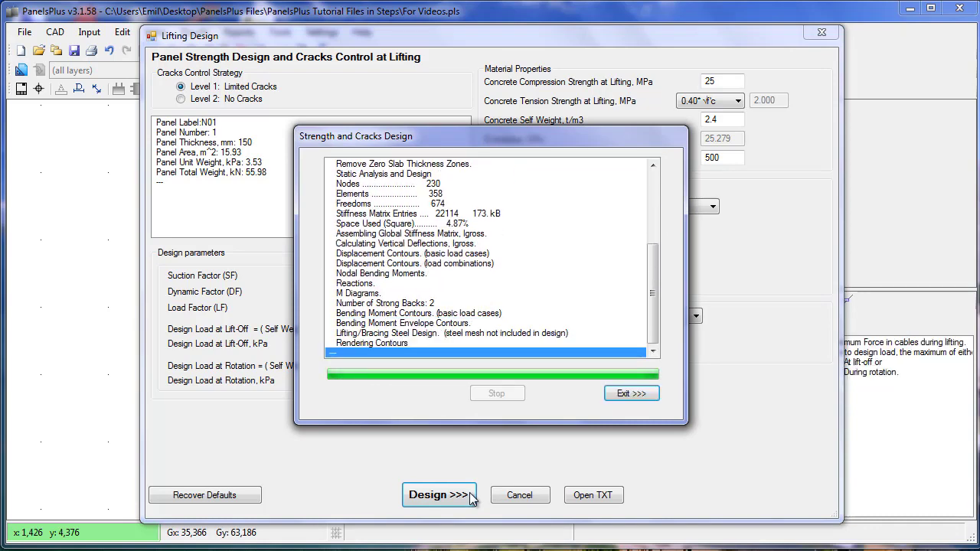
left_click(631, 393)
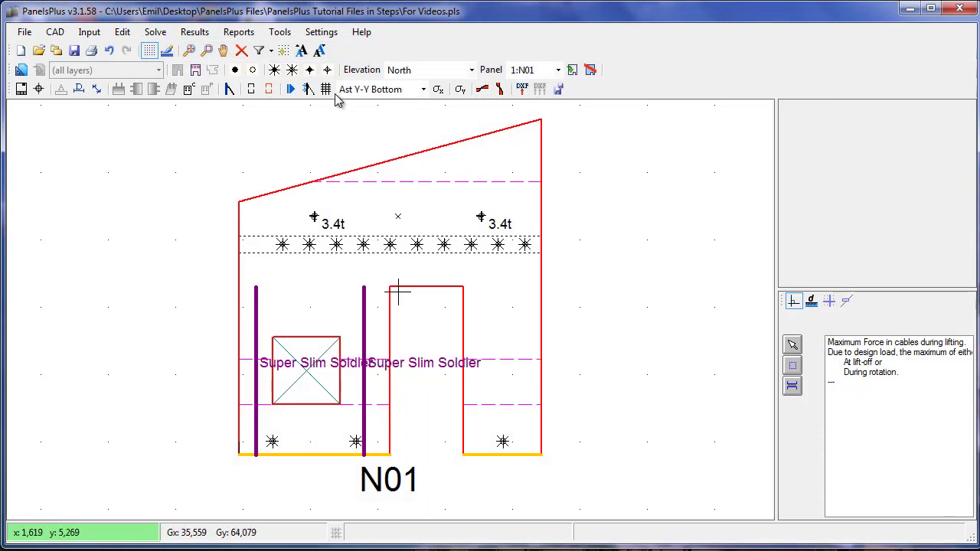
- Display the Y-Y tensile stress contours with strongbacks and query point stresses at the right lifting point and the panel's right edge
left_click(458, 91)
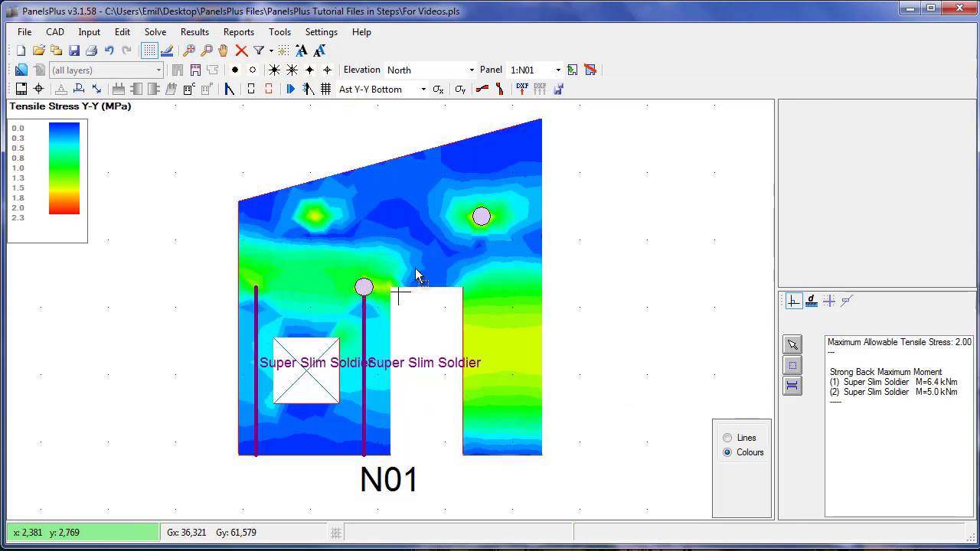
left_click(481, 219)
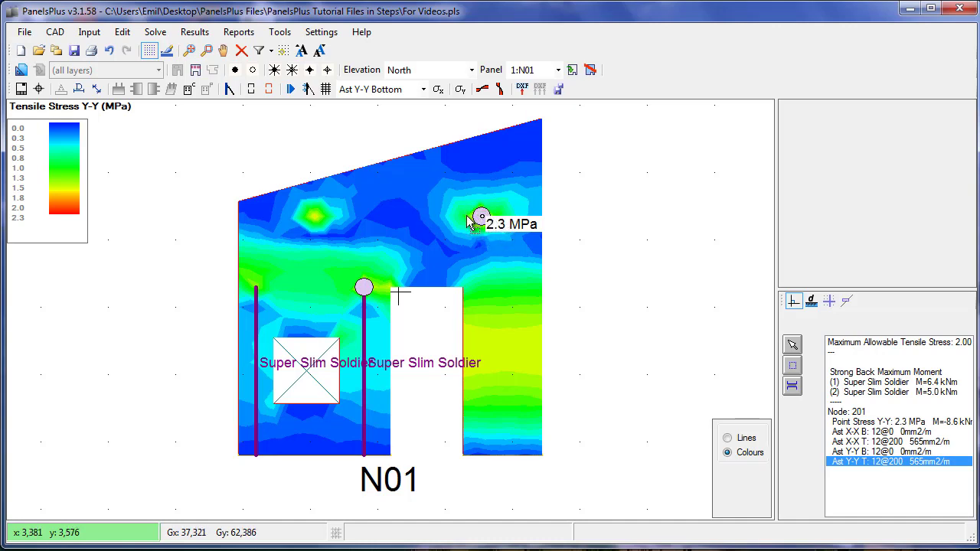
left_click(579, 231)
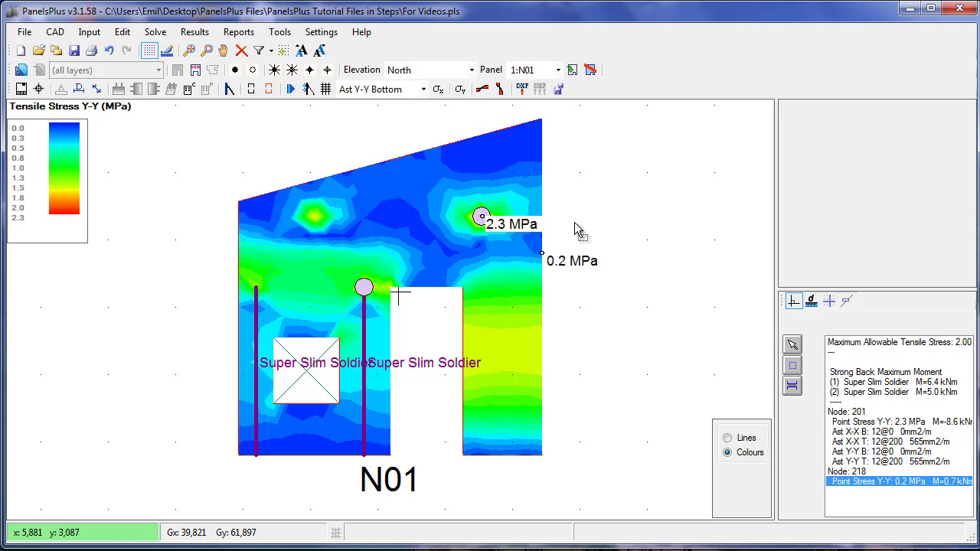
left_click(168, 50)
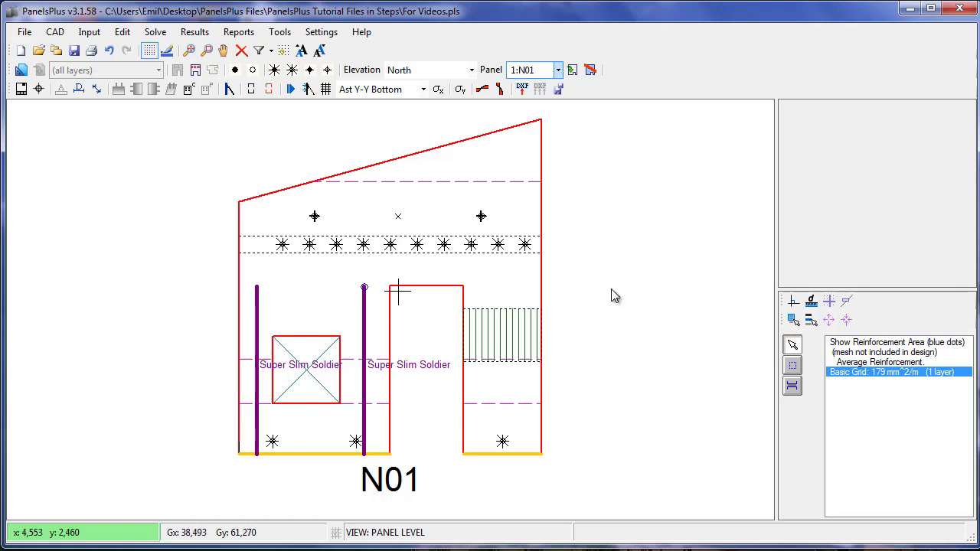
- Delete both Super Slim Soldier strongbacks beside the window opening
left_click(258, 325)
key("Delete")
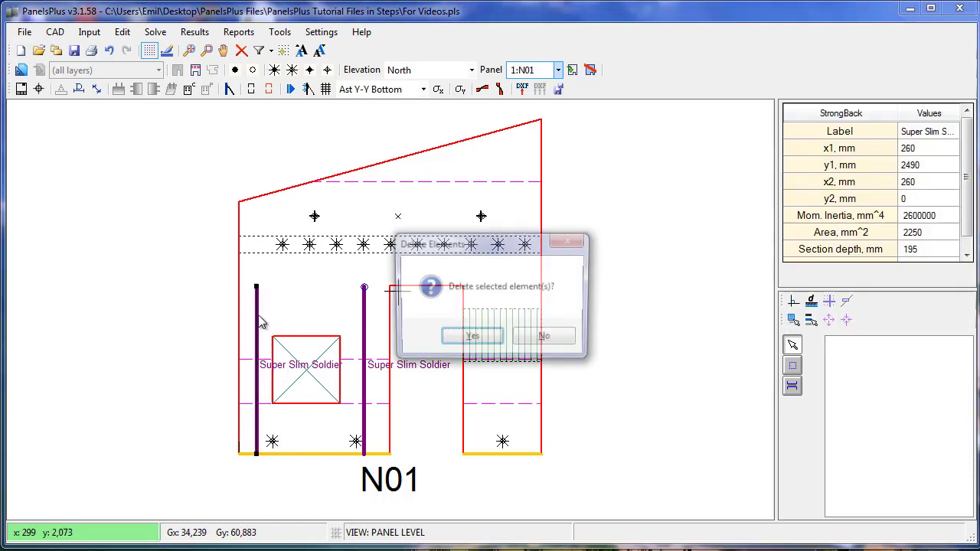
key("Return")
left_click(372, 313)
key("Delete")
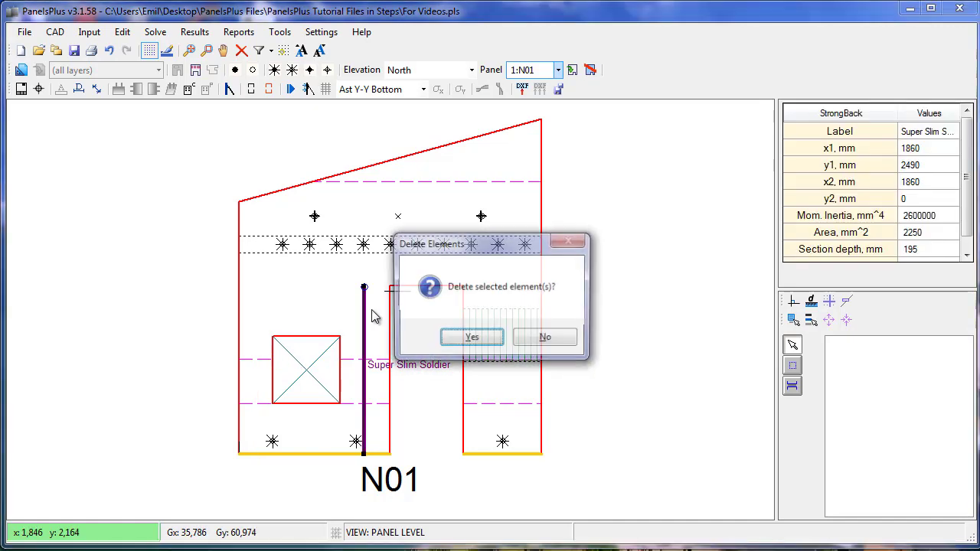
key("Return")
- Delete the Ast Y-Y Bottom reinforcement zone across the leg beyond the doorway
left_click(490, 317)
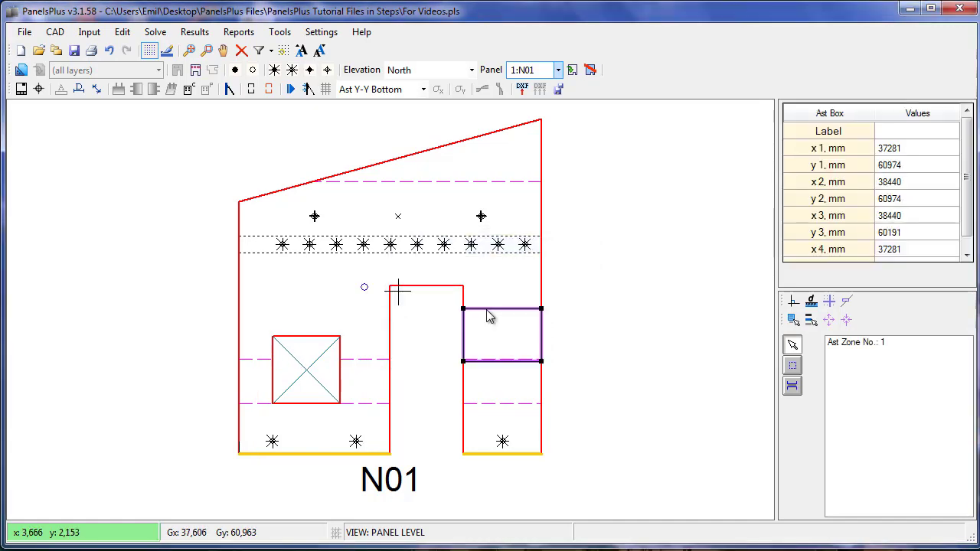
key("Delete")
key("Return")
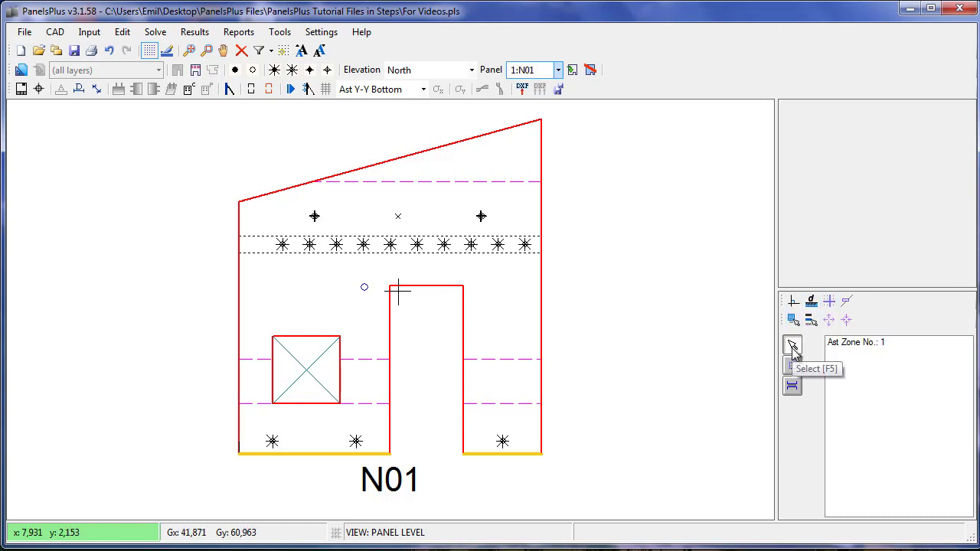
- Replace the two-point face lift with a four-point rig in two rows and auto-align the lifters to the panel's centre of gravity
left_click(481, 217)
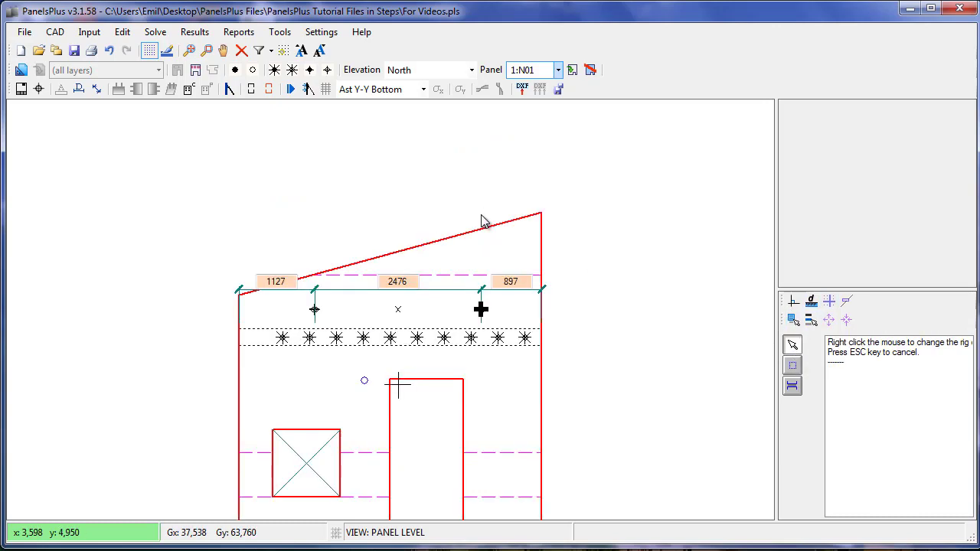
right_click(481, 309)
left_click(483, 363)
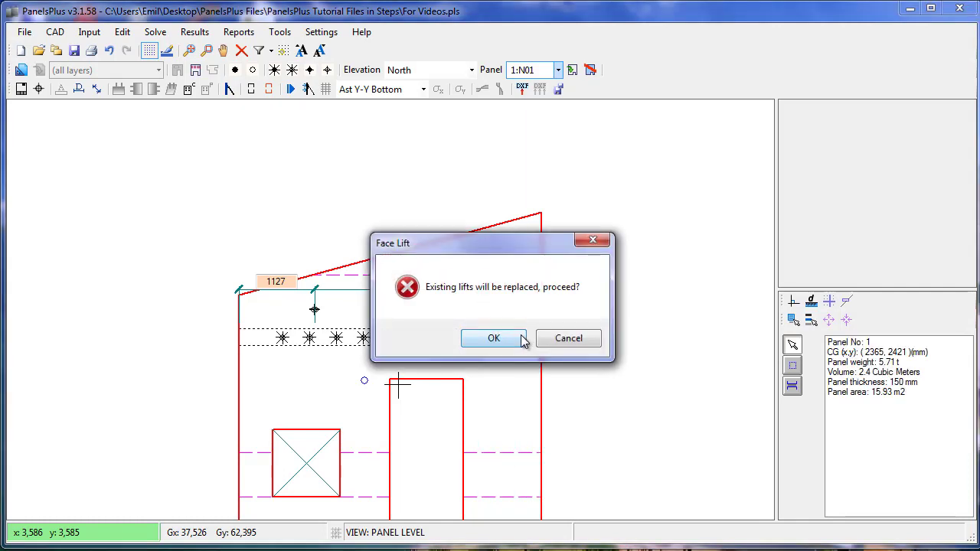
left_click(523, 341)
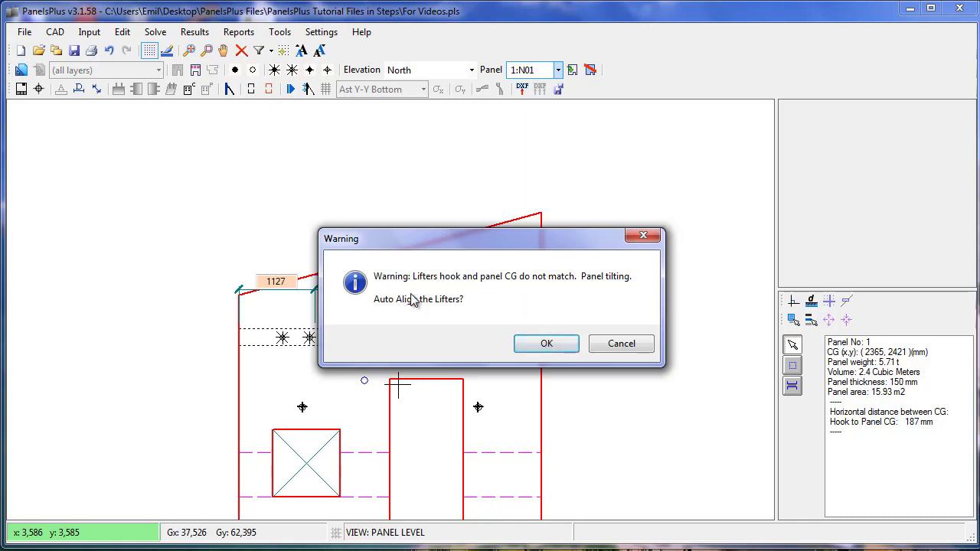
left_click(545, 348)
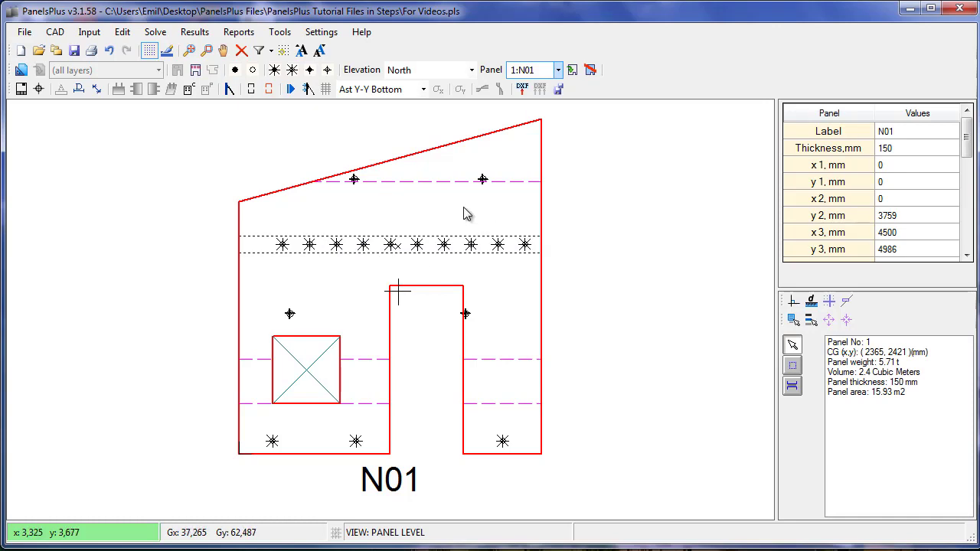
- Move the lower lifter beside the doorway to 800 mm from the panel's nearest vertical edge
scroll(478, 322, "up", 1)
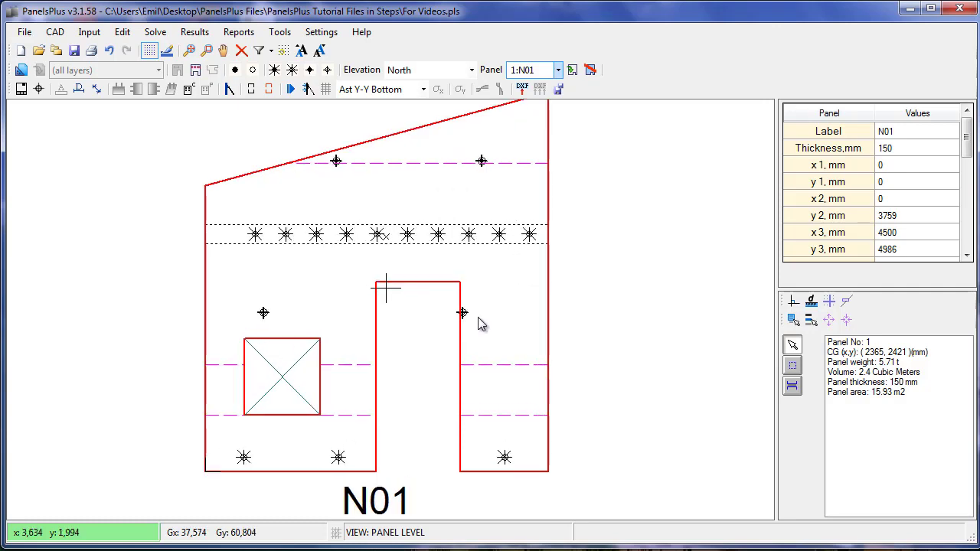
scroll(469, 317, "up", 1)
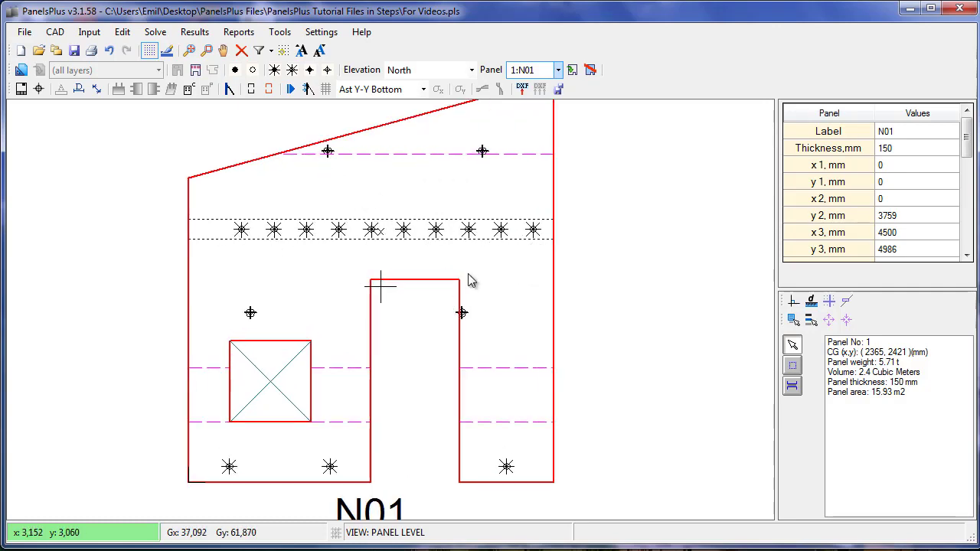
left_click(463, 314)
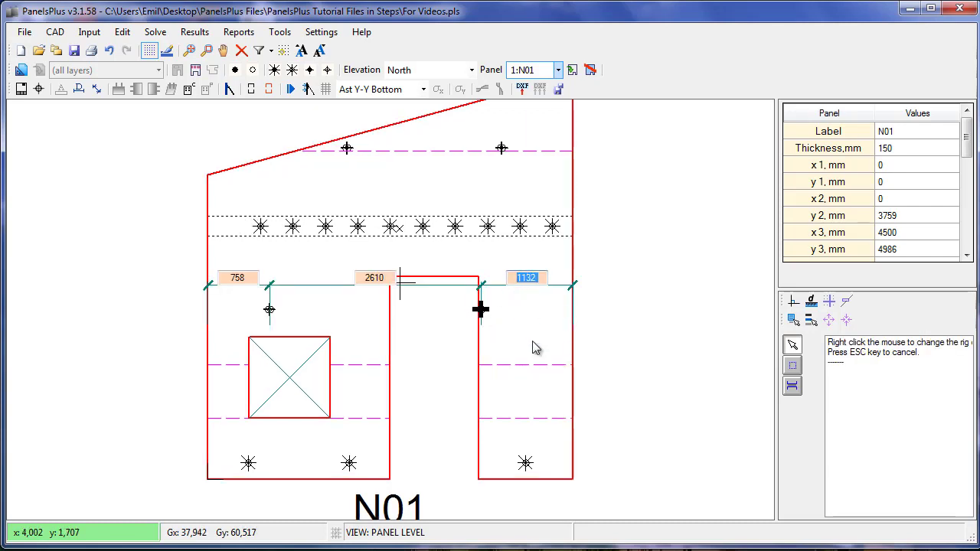
key("Return")
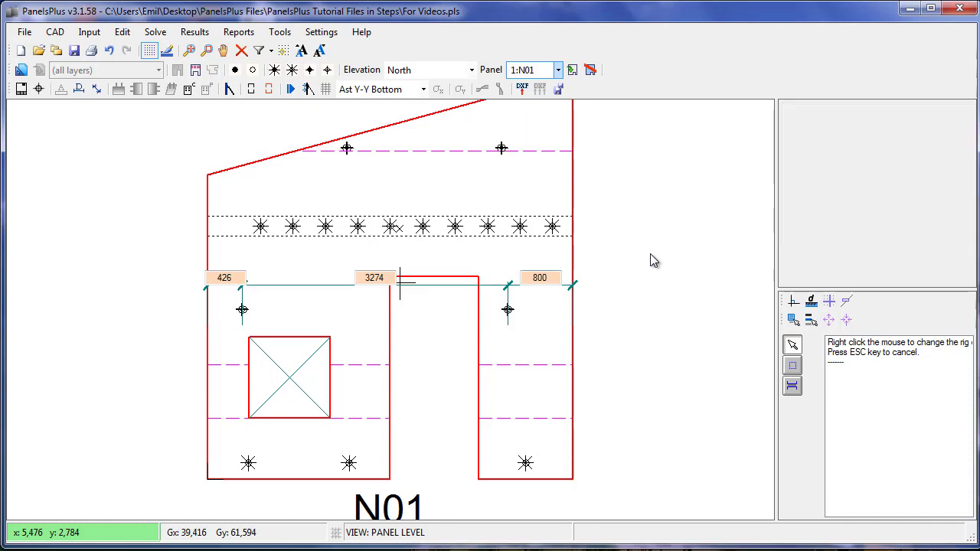
key("Escape")
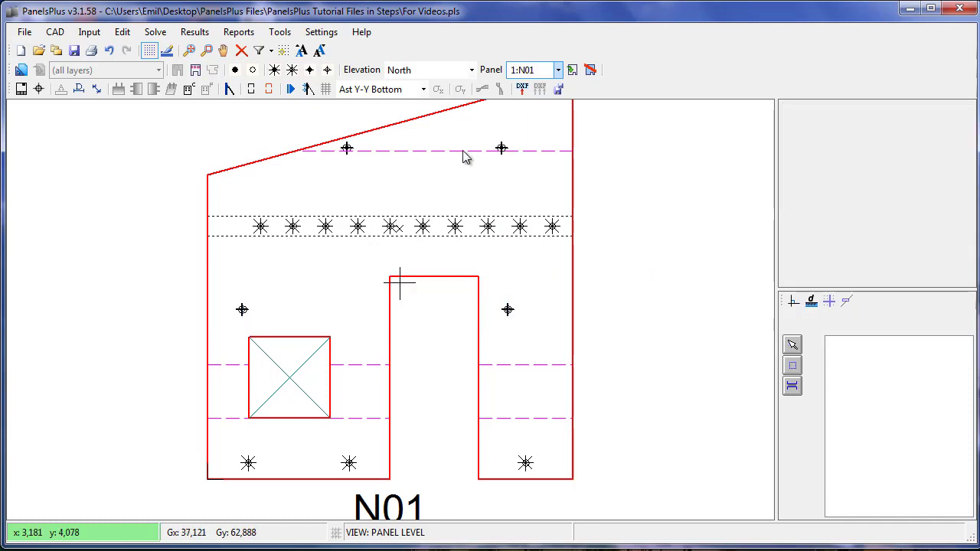
- Run the strength and crack control design at lifting for the four-point face lift
left_click(291, 89)
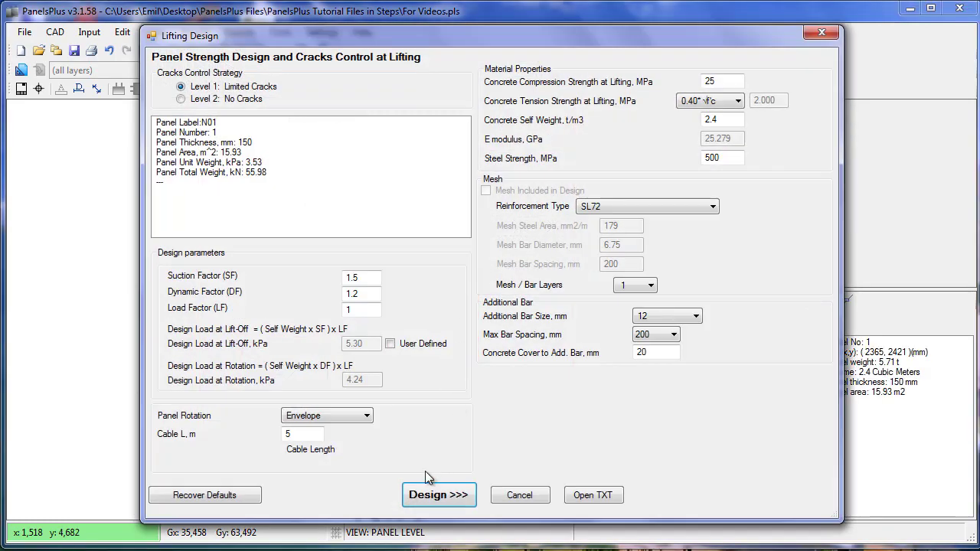
left_click(427, 495)
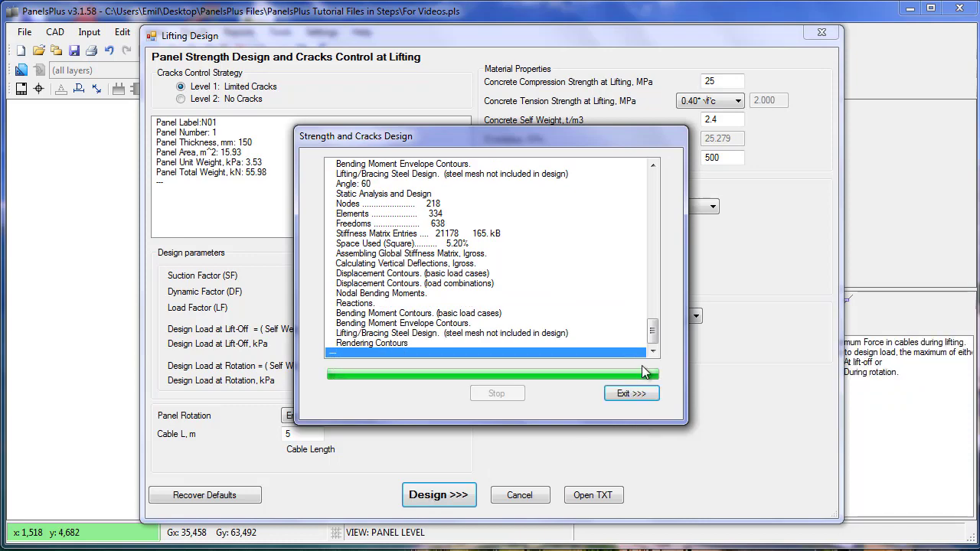
left_click(632, 392)
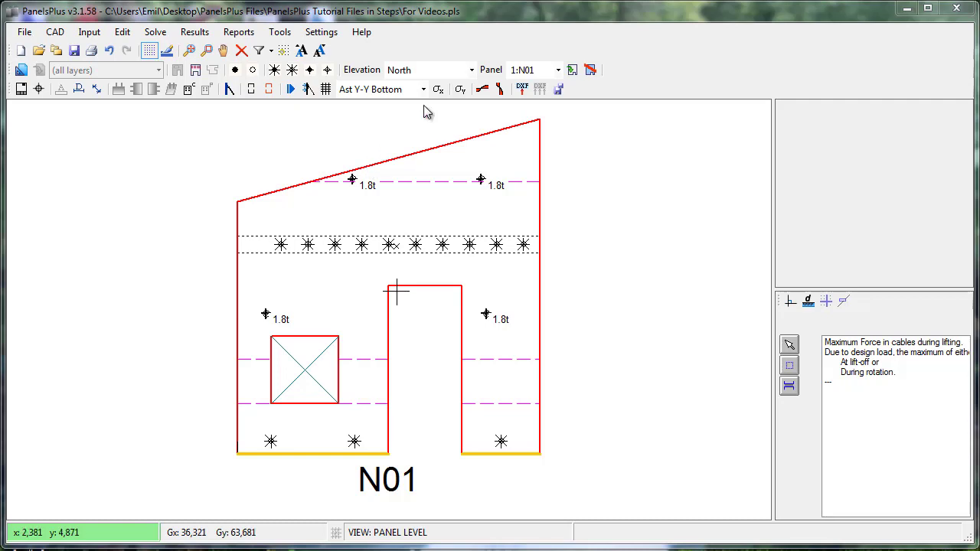
- Display the Y-Y tensile stress contours and query point stresses across the upper panel, around the window and doorway, and down the narrow leg
left_click(460, 90)
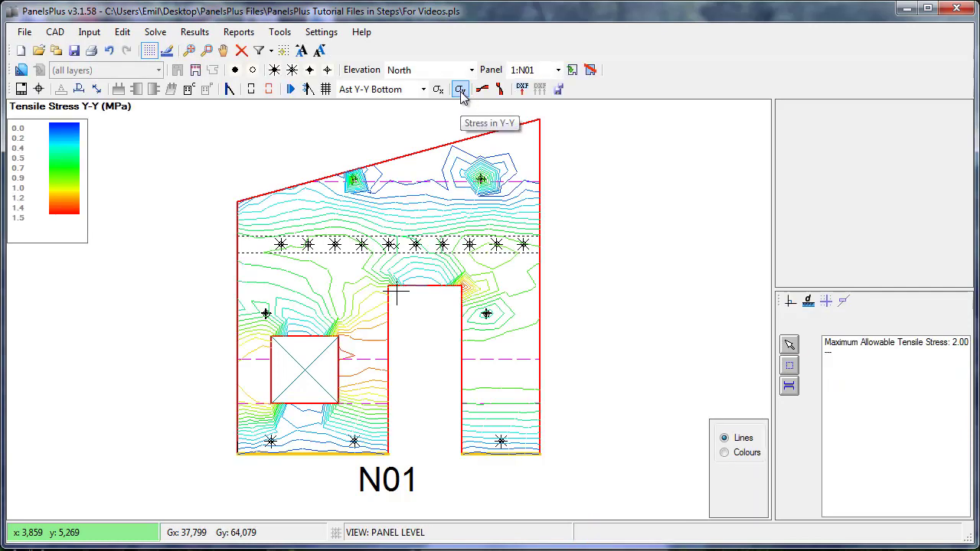
left_click(285, 218)
left_click(253, 262)
left_click(238, 326)
left_click(305, 404)
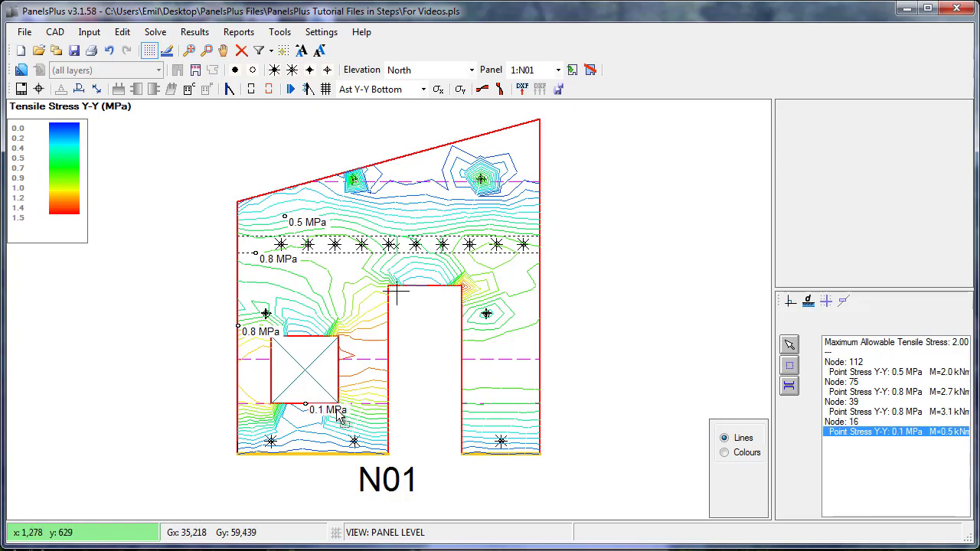
left_click(339, 354)
left_click(338, 317)
left_click(398, 252)
left_click(451, 196)
left_click(492, 217)
left_click(488, 251)
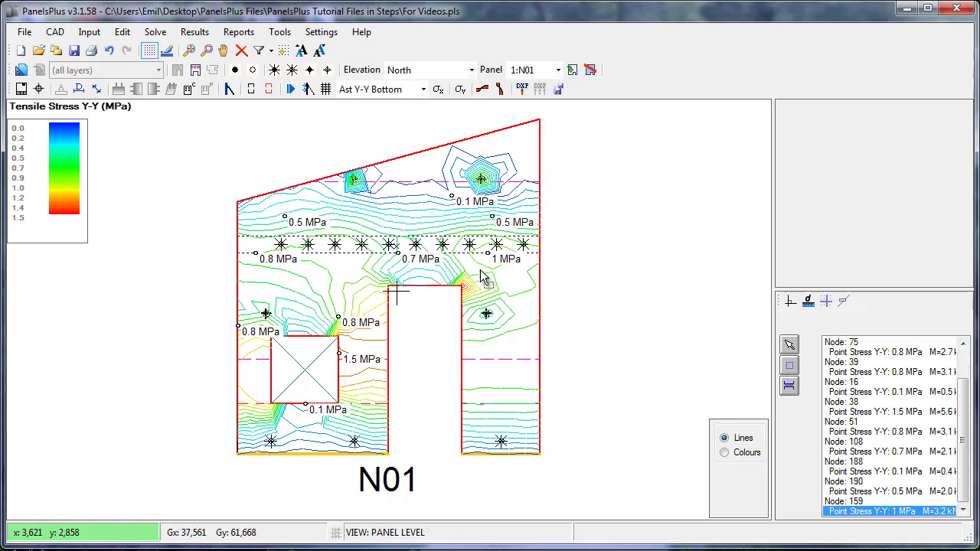
left_click(479, 335)
left_click(478, 380)
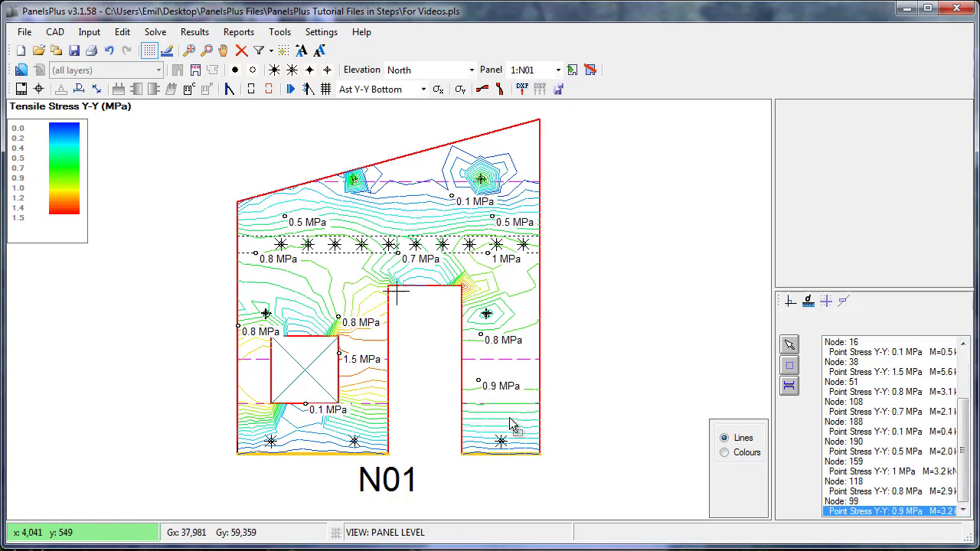